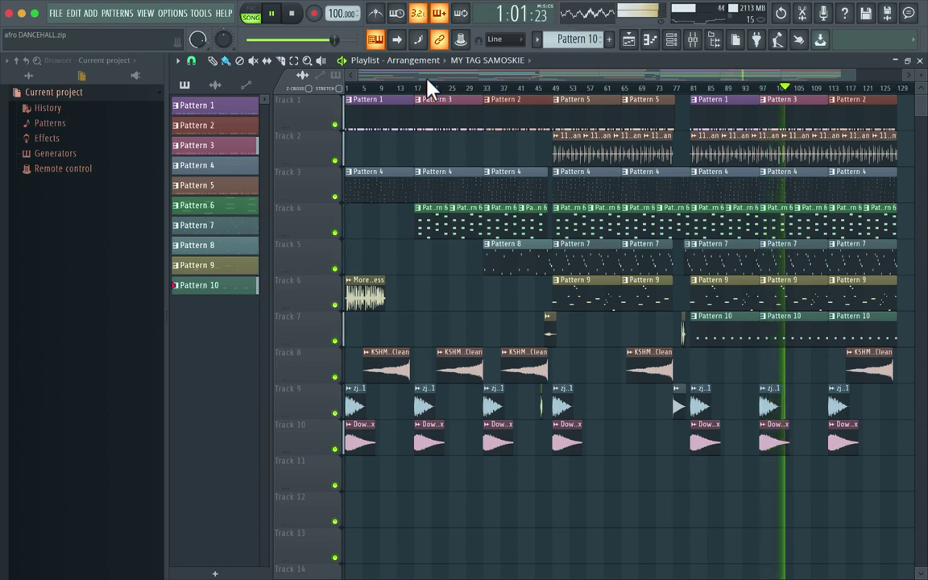
Stop the song playback and bring up the channel rack showing Pattern 1
{"action": "key", "text": "space"}
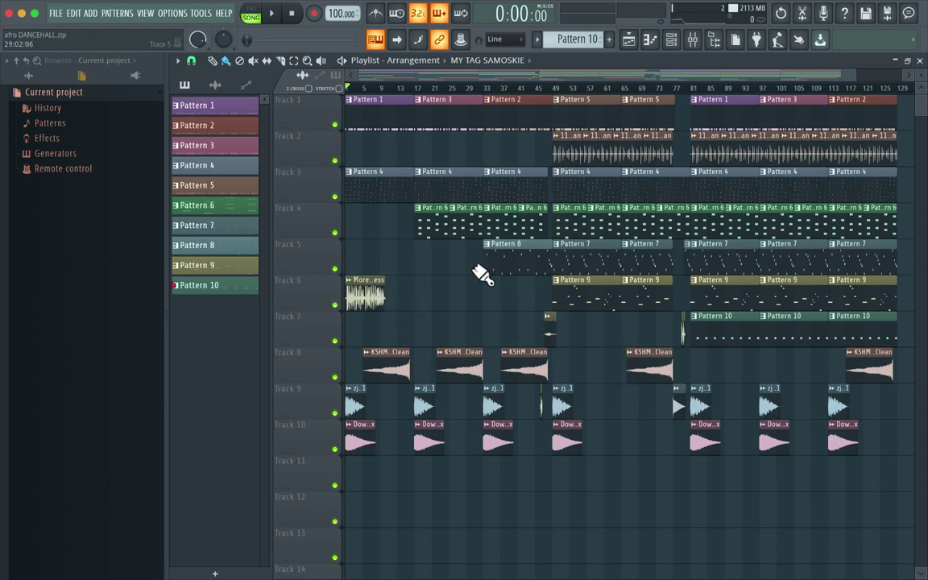
{"action": "key", "text": "F6"}
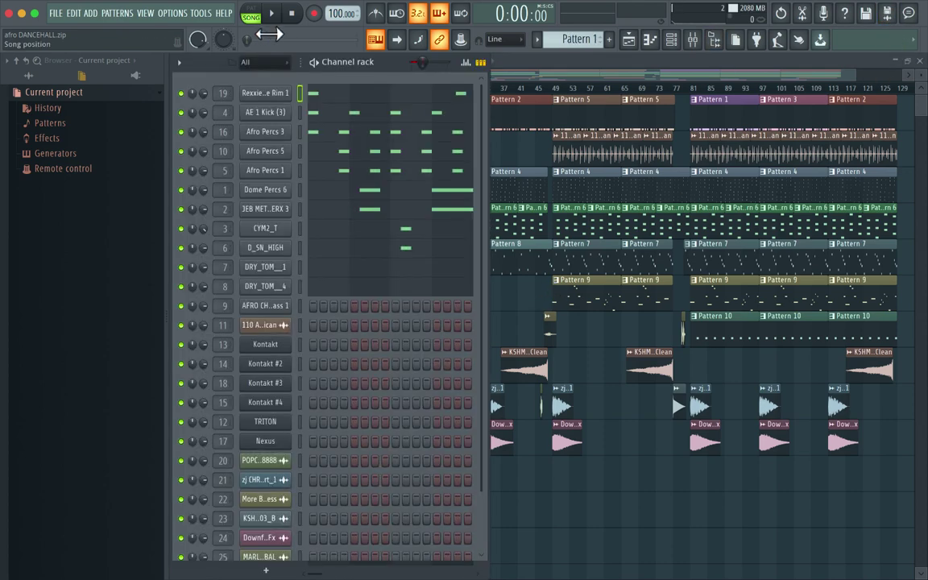
Examine the project's time settings, including beats per bar, steps per beat and timebase, and close the settings
{"action": "left_click", "coordinate": [172, 14]}
{"action": "left_click", "coordinate": [161, 45]}
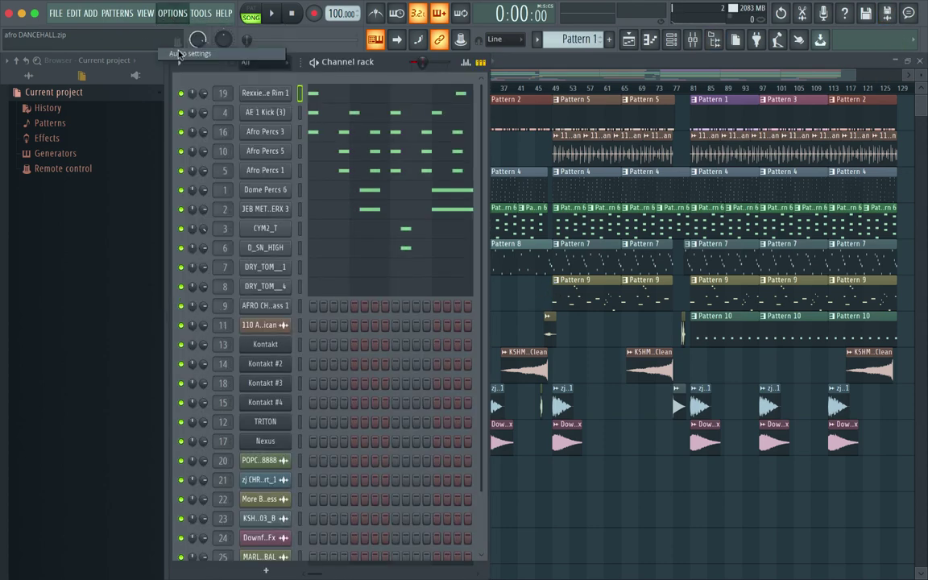
{"action": "left_click", "coordinate": [477, 93]}
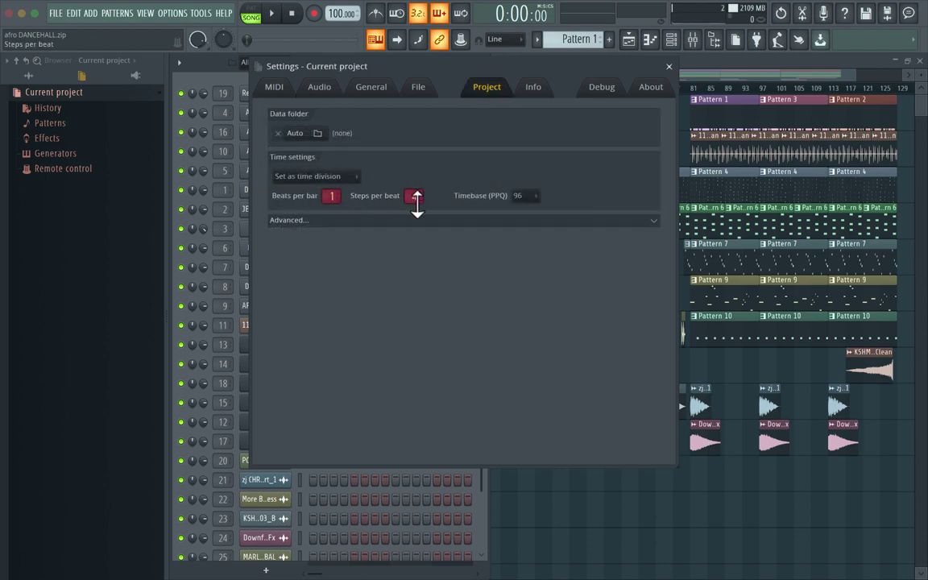
{"action": "key", "text": "Escape"}
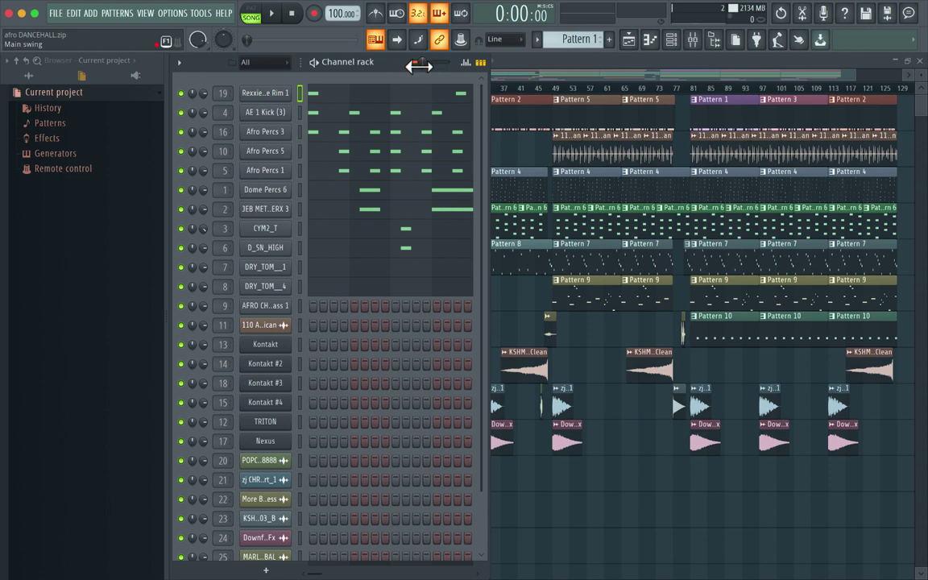
Solo the Rexxie Sauce Rim 1 channel and play the song to hear the rim alone
{"action": "left_click", "coordinate": [346, 129]}
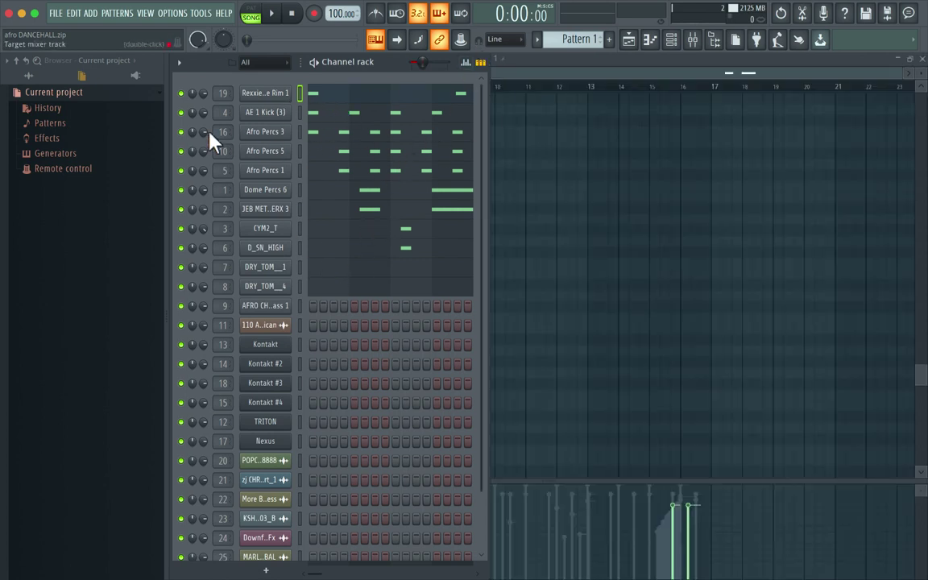
{"action": "right_click", "coordinate": [182, 103]}
{"action": "left_click", "coordinate": [191, 111]}
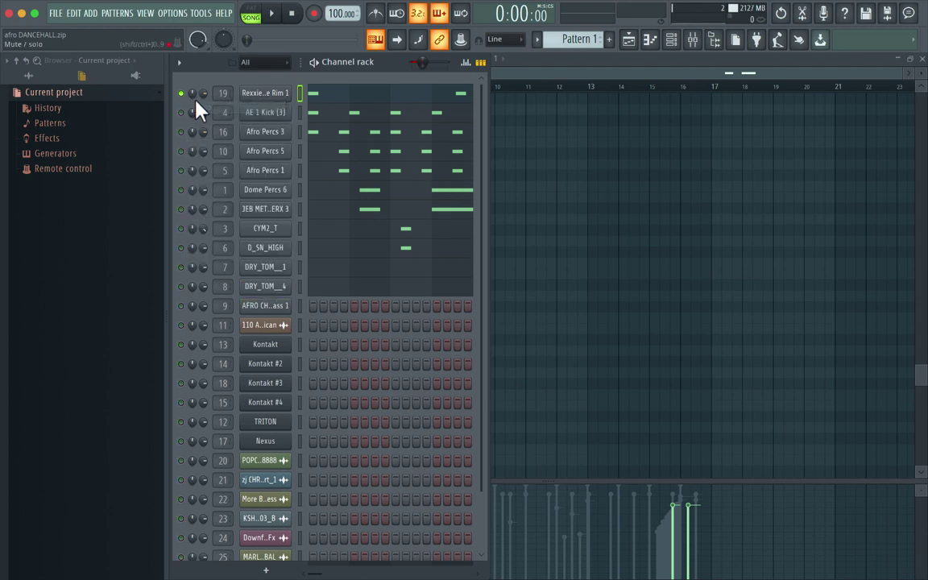
{"action": "key", "text": "space"}
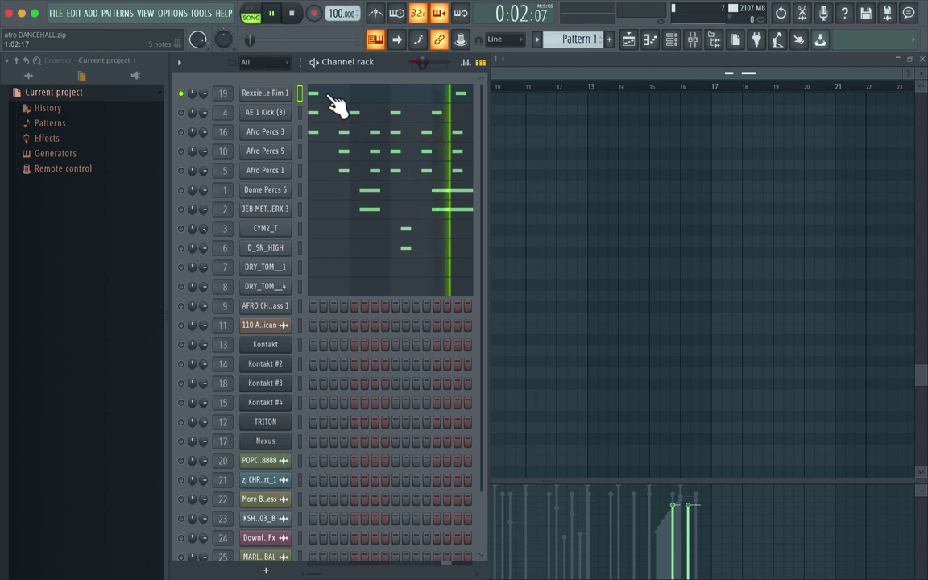
Open the Rexxie Sauce Rim 1 piano roll, try the 1/6 step snap, and settle on 1/6 beat
{"action": "left_click", "coordinate": [334, 103]}
{"action": "left_click", "coordinate": [202, 58]}
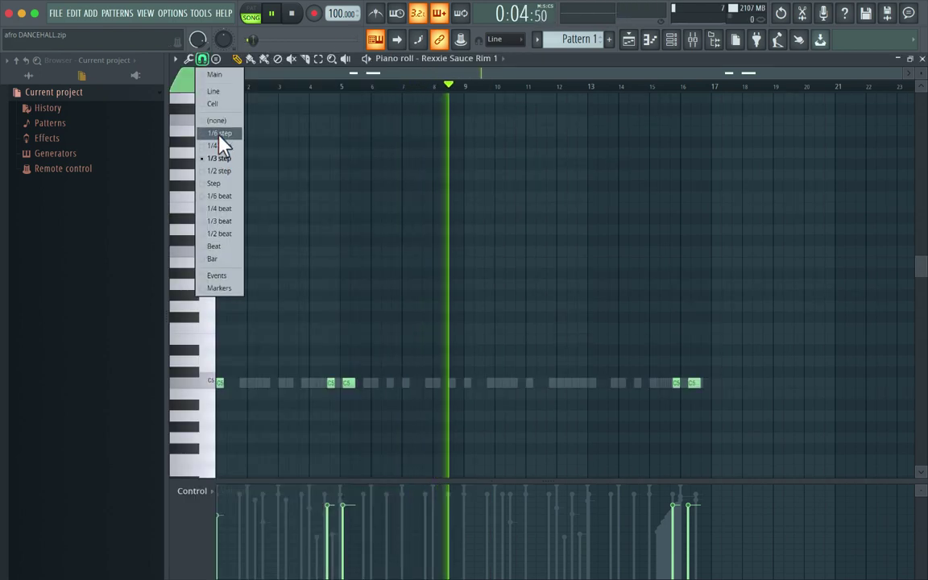
{"action": "left_click", "coordinate": [219, 146]}
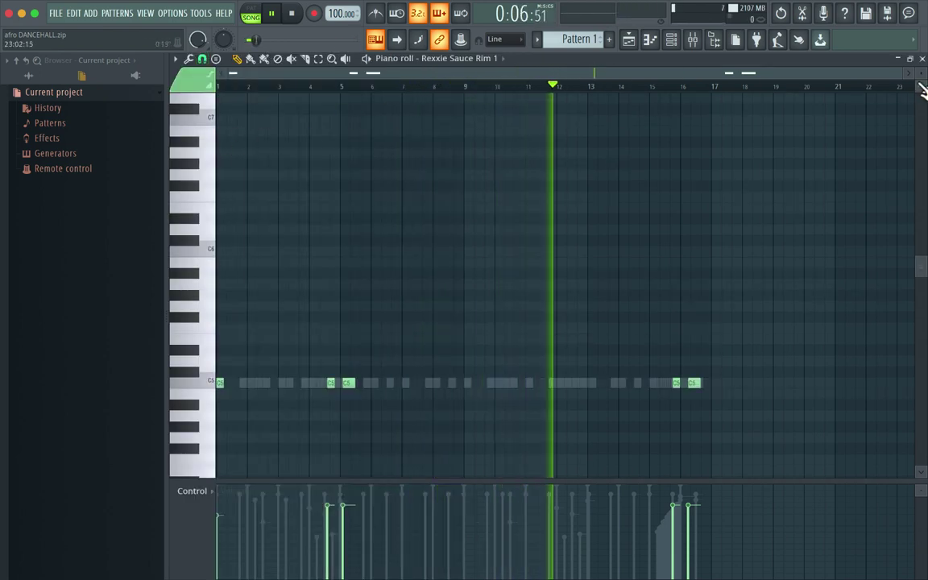
{"action": "left_click_drag", "start_coordinate": [900, 74], "coordinate": [445, 67]}
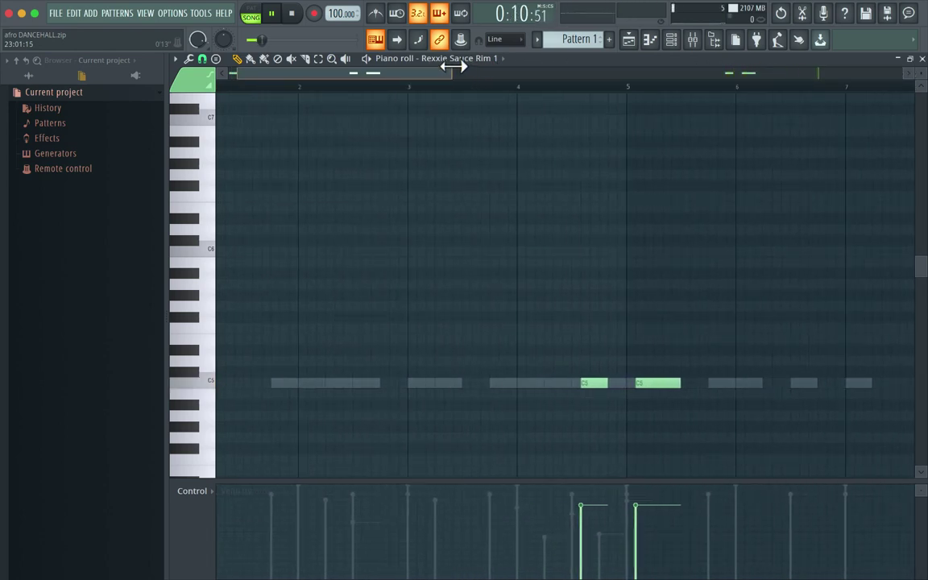
{"action": "left_click", "coordinate": [202, 60]}
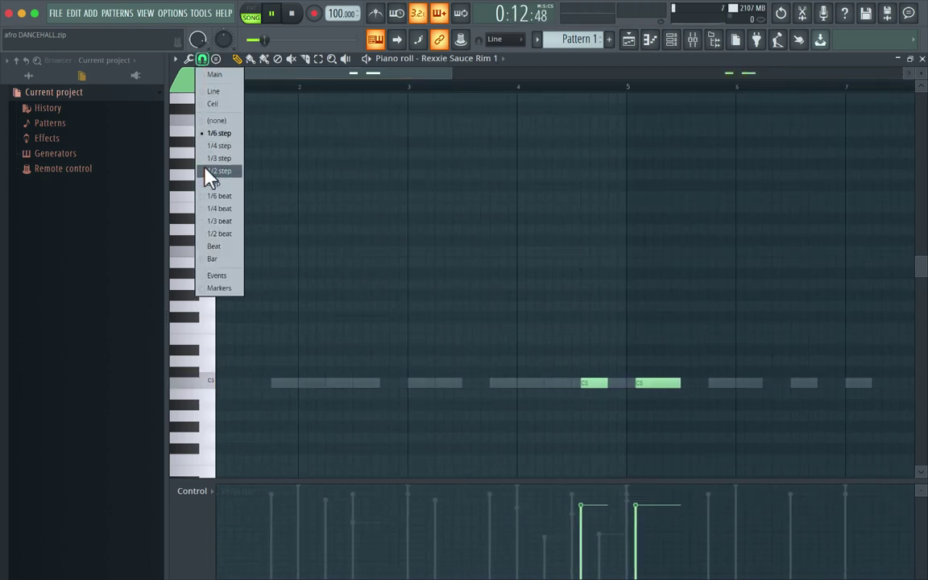
{"action": "left_click", "coordinate": [222, 196]}
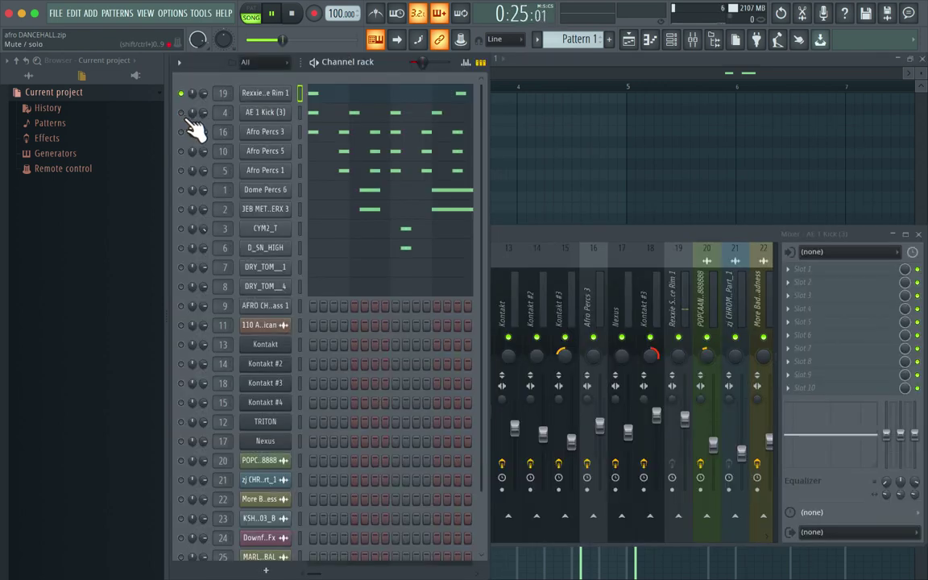
Unmute AE 1 Kick (3) and audition it together with the rim, using the metronome as a timing reference
{"action": "left_click", "coordinate": [182, 113]}
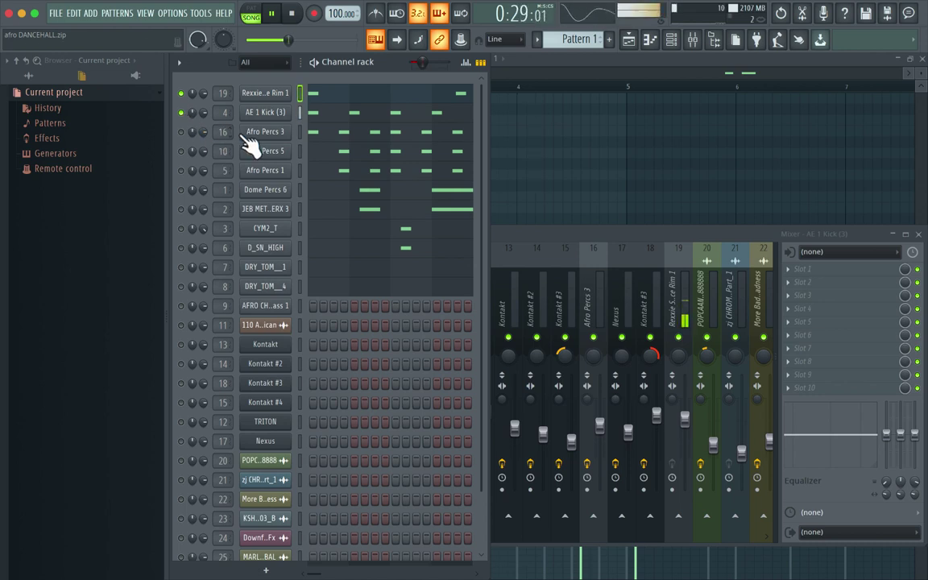
{"action": "key", "text": "space"}
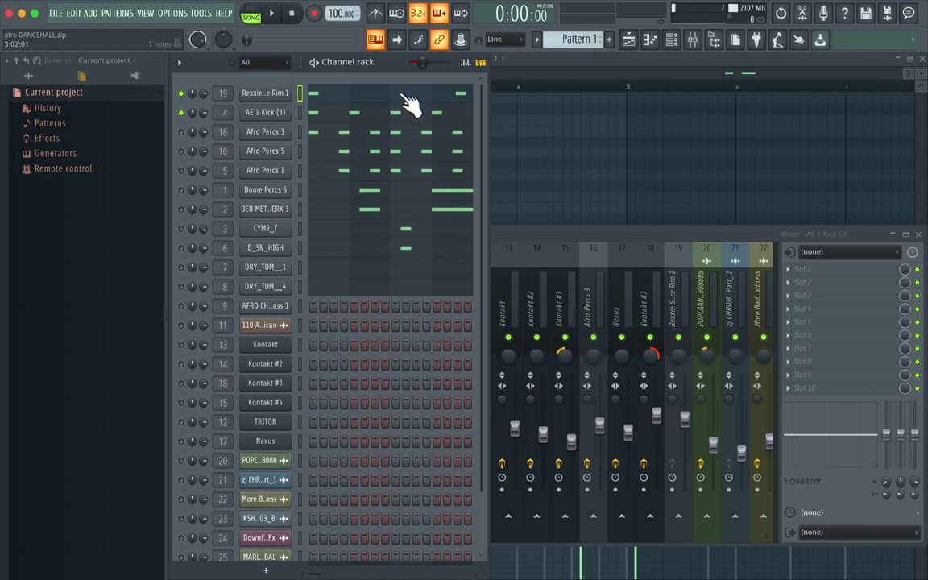
{"action": "left_click", "coordinate": [384, 15]}
{"action": "key", "text": "space"}
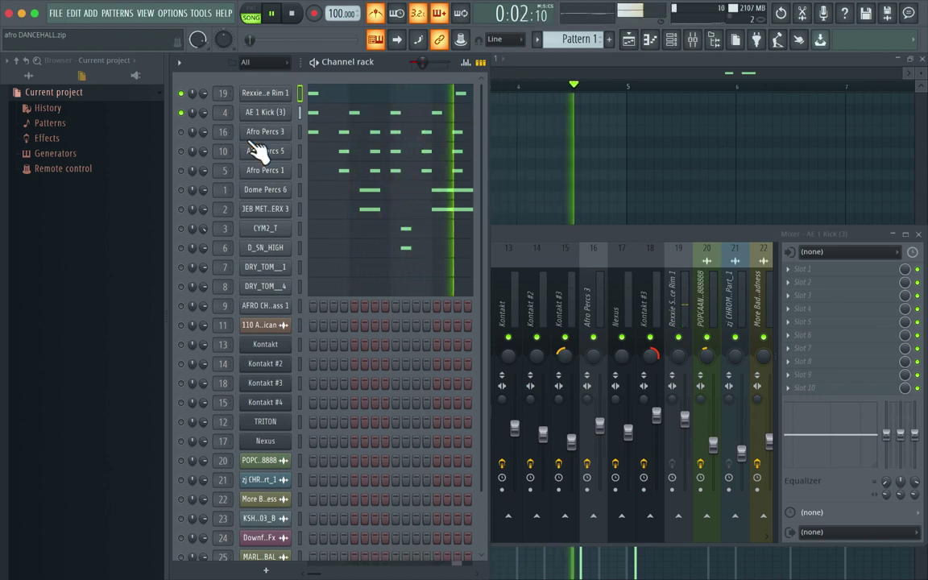
{"action": "key", "text": "space"}
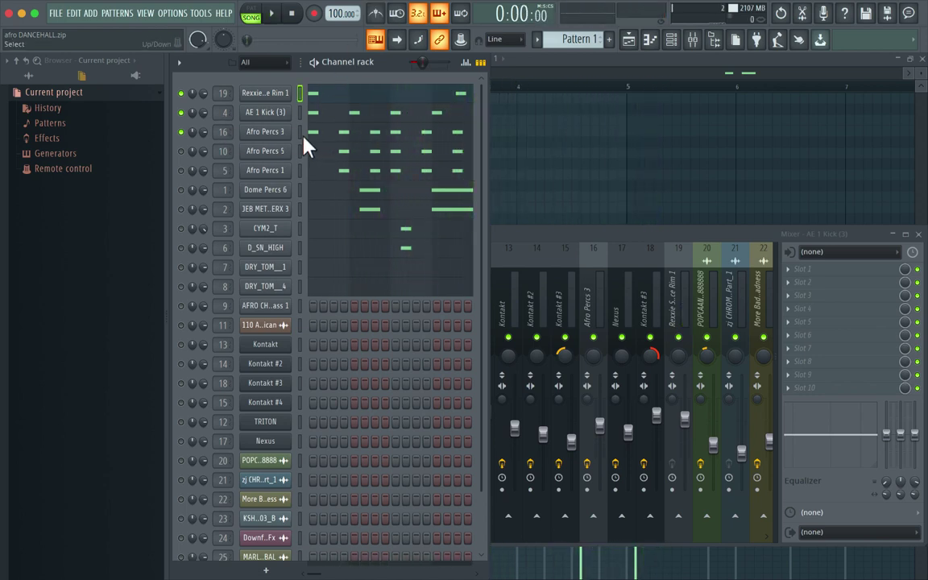
Unmute Afro Percs 3, Afro Percs 5 and Afro Percs 1, auditioning them over the kick and rim
{"action": "key", "text": "space"}
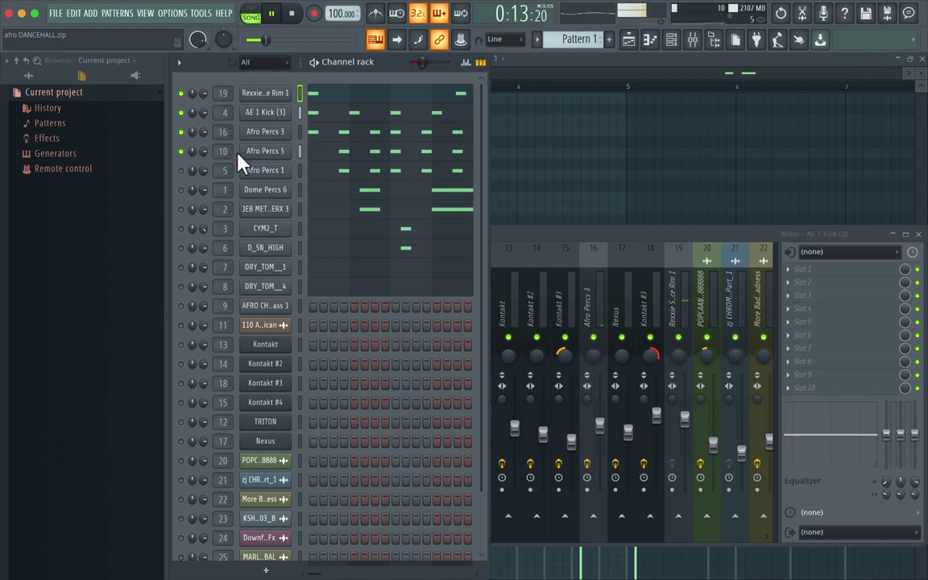
{"action": "key", "text": "space"}
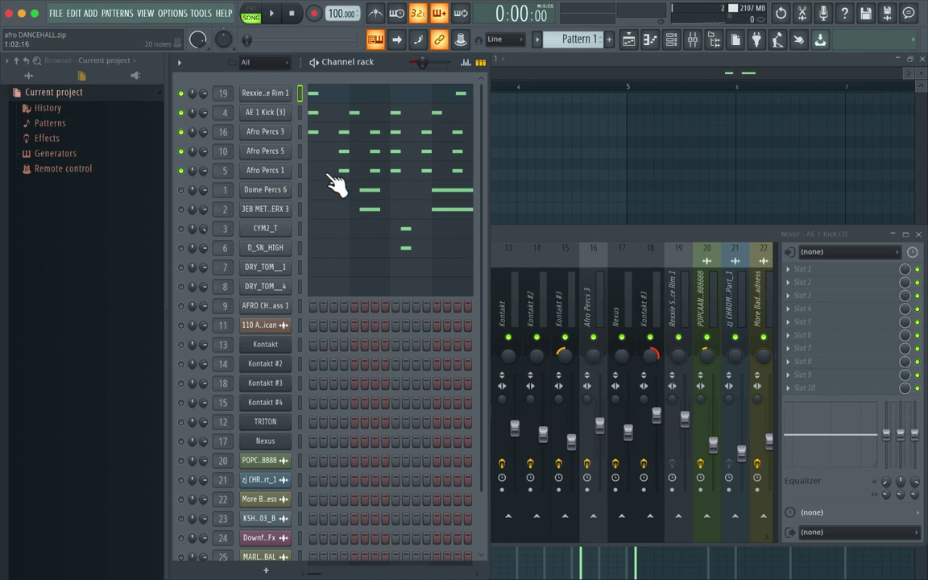
{"action": "key", "text": "space"}
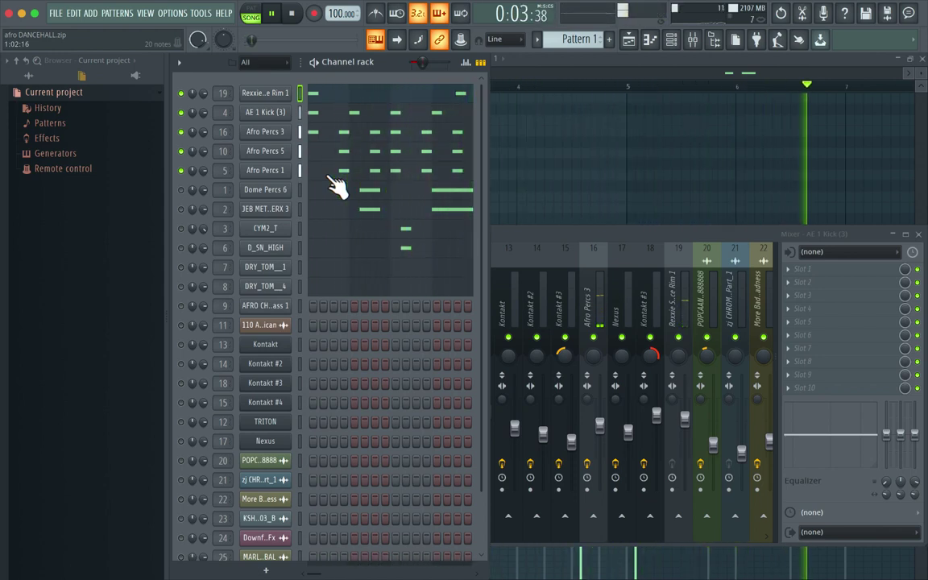
{"action": "key", "text": "space"}
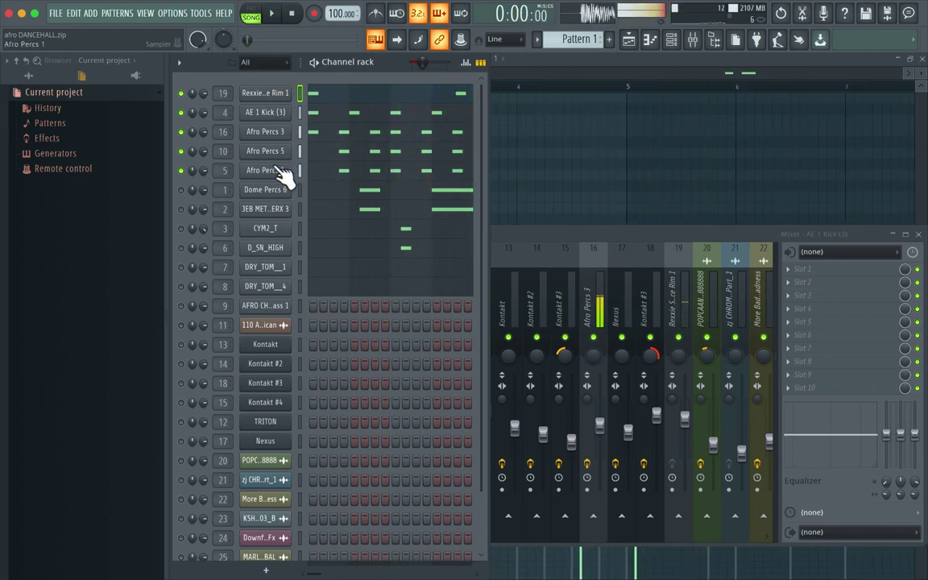
Check the time shift setting of the Afro Percs 1 channel and close its settings
{"action": "left_click", "coordinate": [265, 170]}
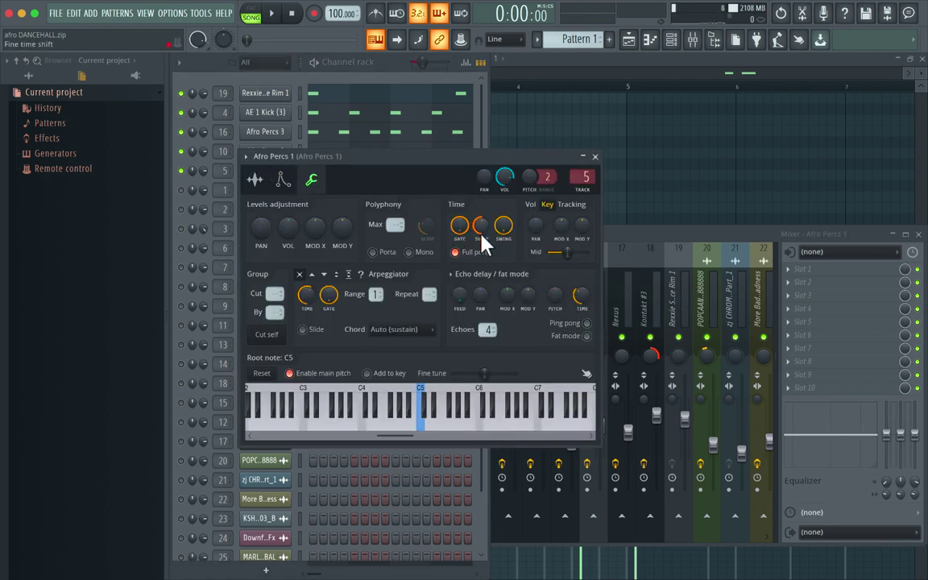
{"action": "key", "text": "Escape"}
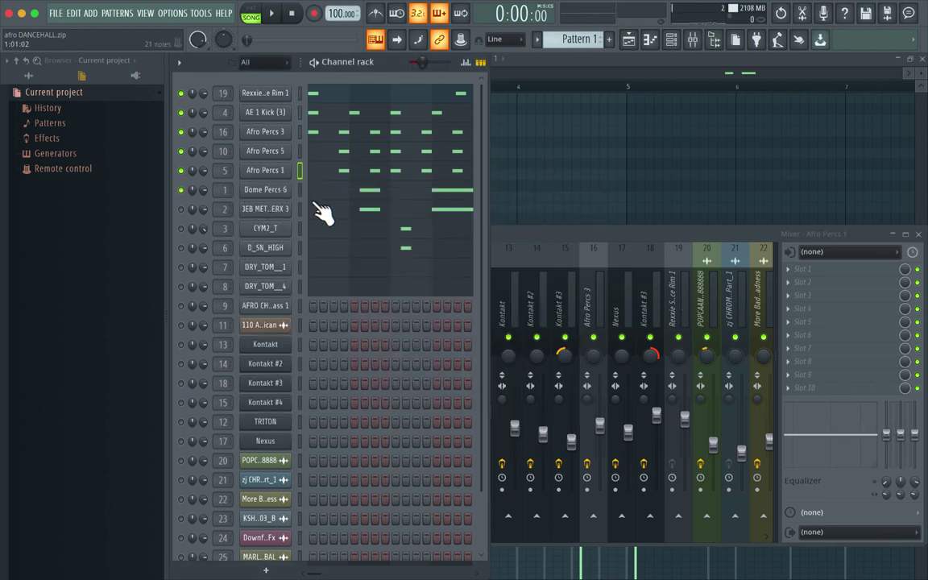
Play the beat with Dome Percs 6 unmuted and review that channel's notes in the piano roll
{"action": "key", "text": "space"}
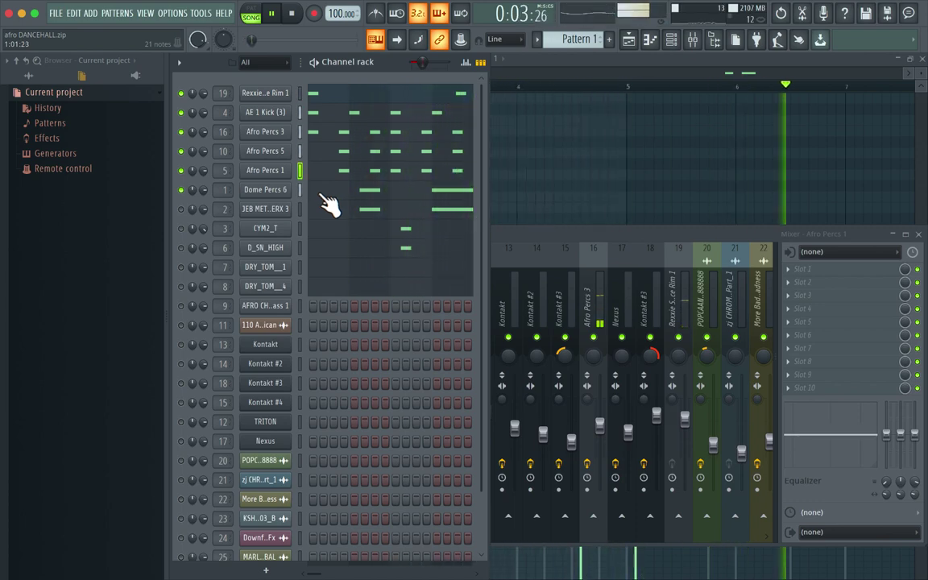
{"action": "left_click", "coordinate": [323, 207]}
{"action": "scroll", "coordinate": [449, 311], "scroll_direction": "down", "scroll_amount": 4}
{"action": "scroll", "coordinate": [453, 310], "scroll_direction": "up", "scroll_amount": 4}
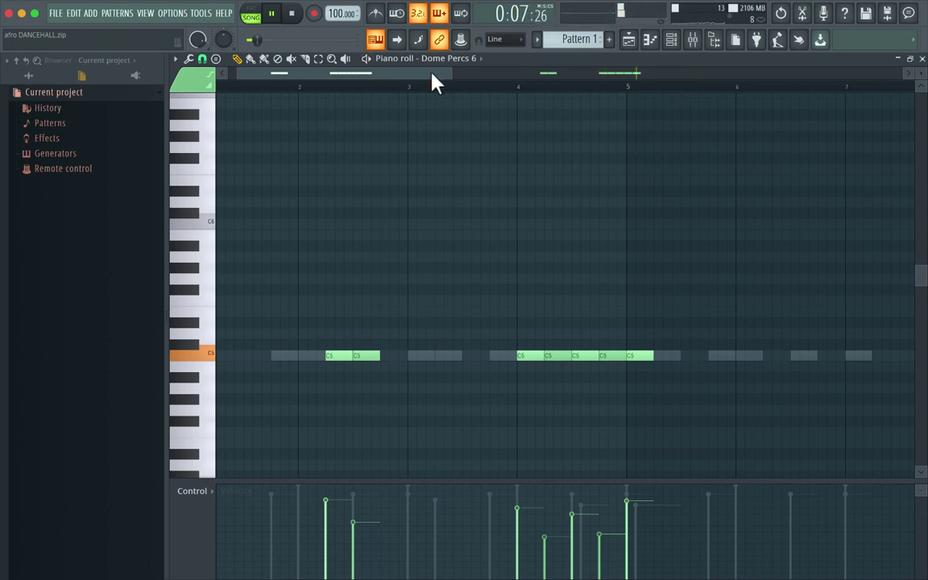
{"action": "left_click", "coordinate": [672, 40]}
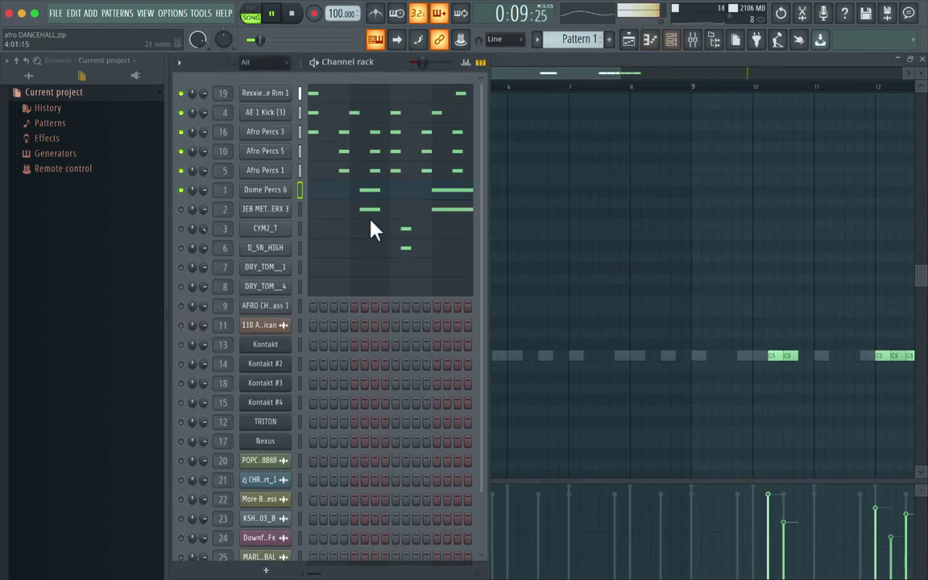
{"action": "key", "text": "space"}
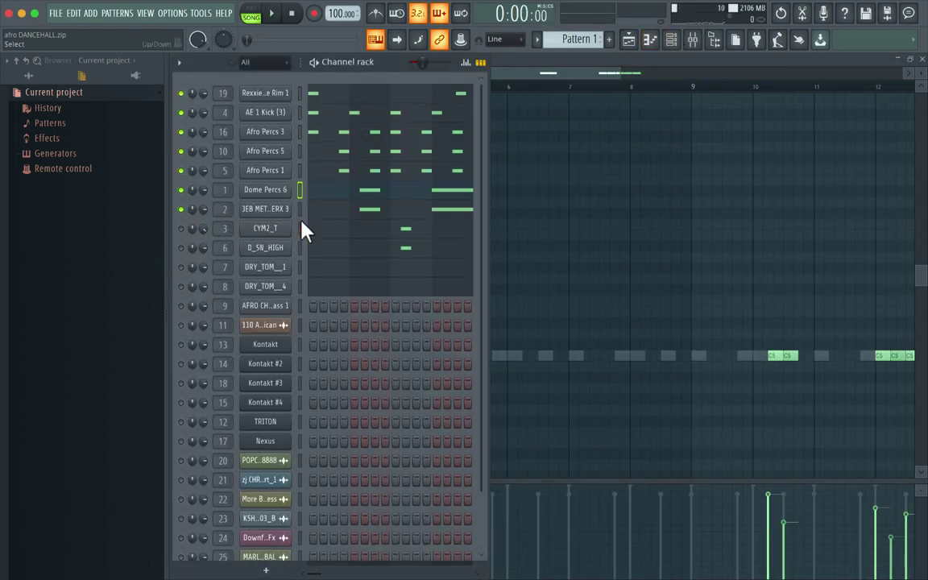
Unmute the channel below Dome Percs 6, CYM2_T and D_SN_HIGH one at a time, auditioning the drums after each
{"action": "key", "text": "space"}
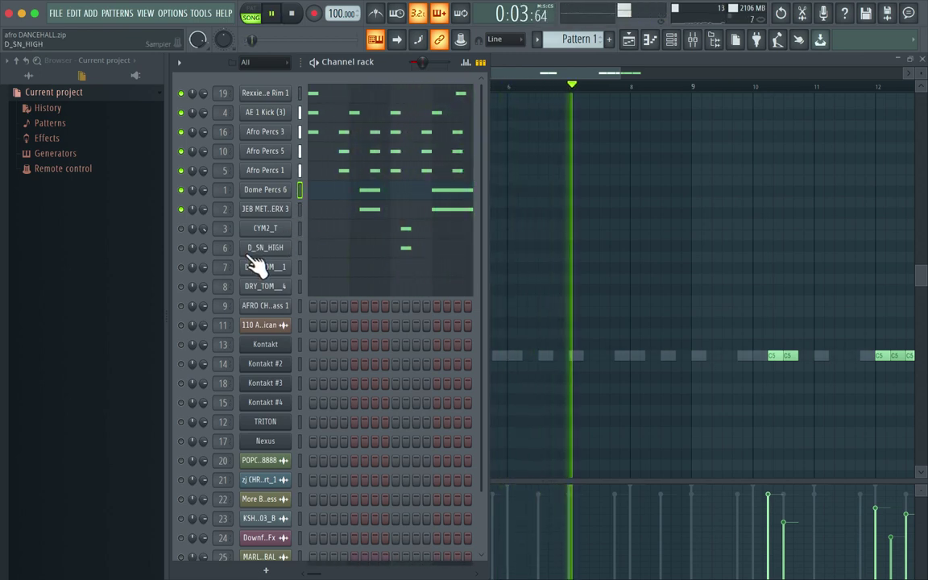
{"action": "key", "text": "space"}
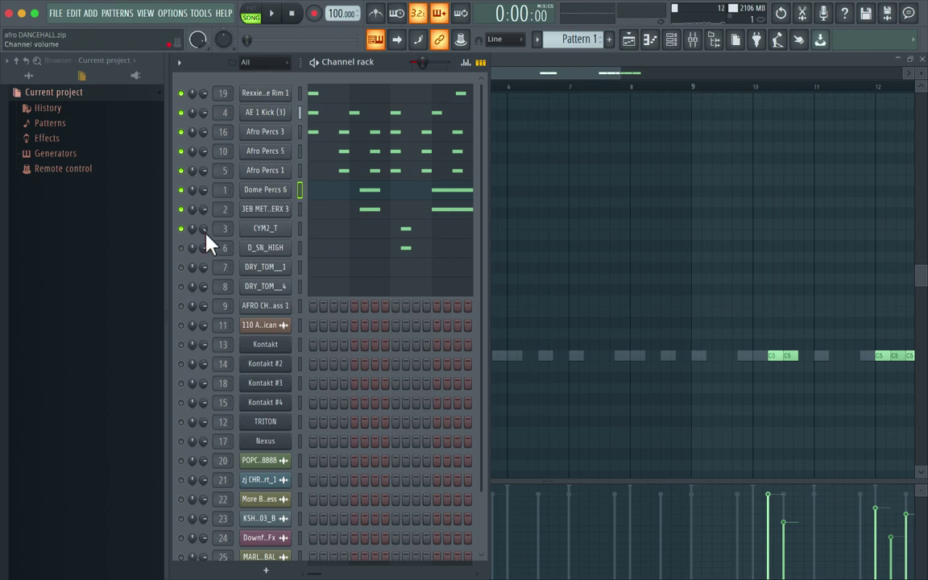
{"action": "key", "text": "space"}
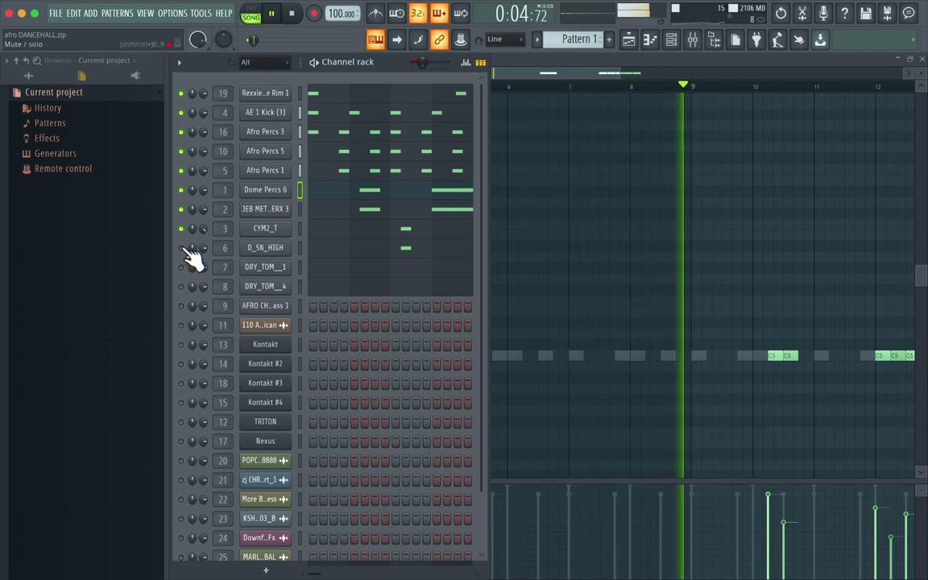
{"action": "key", "text": "space"}
{"action": "key", "text": "space"}
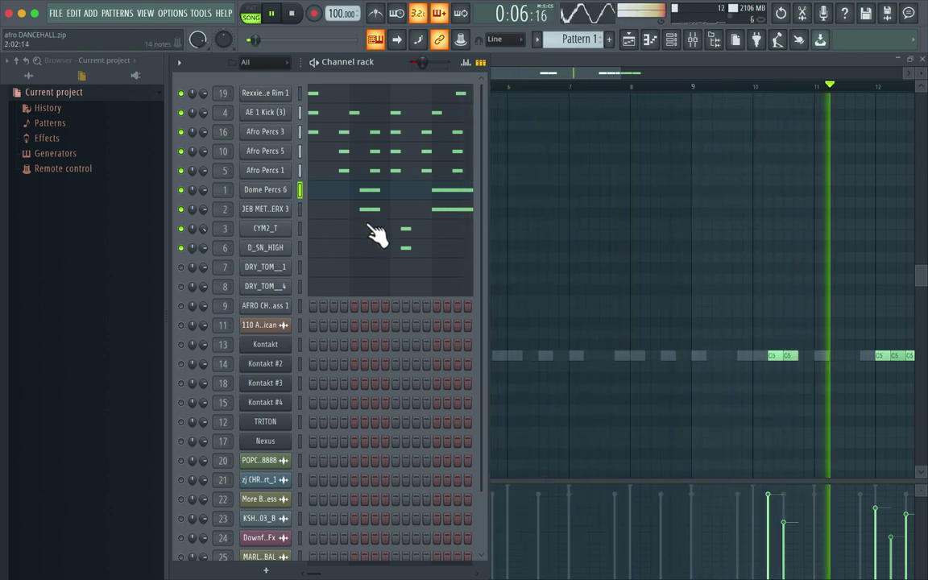
{"action": "key", "text": "space"}
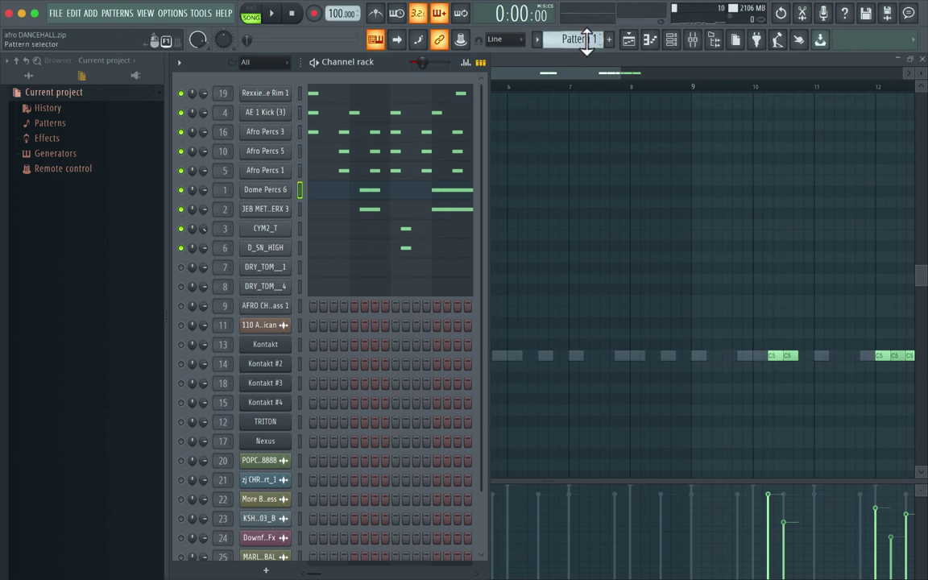
Switch to Pattern 2, unmute DRY_TOM__1 and DRY_TOM__4, and widen the channel rack to reveal more of the pattern
{"action": "scroll", "coordinate": [587, 40], "scroll_direction": "down", "scroll_amount": 1}
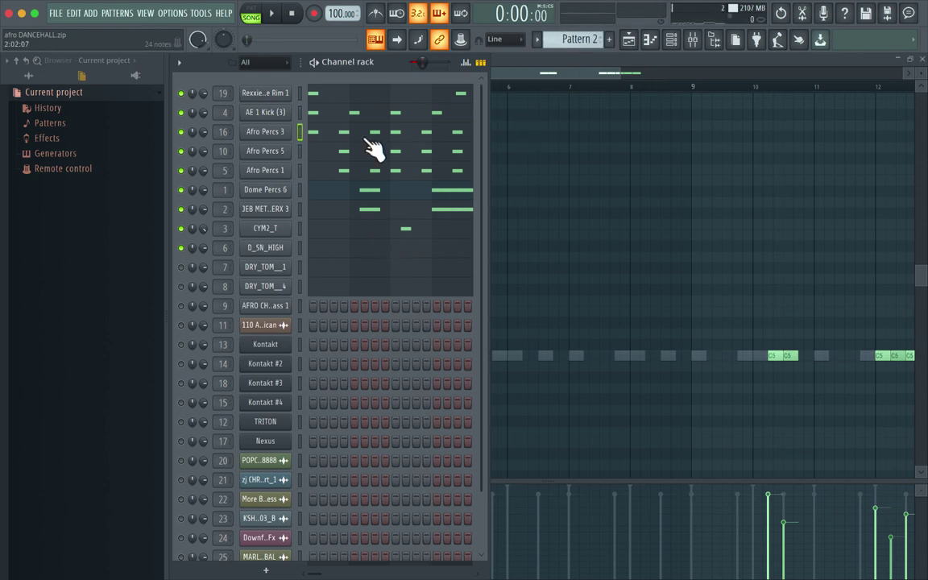
{"action": "left_click", "coordinate": [181, 267]}
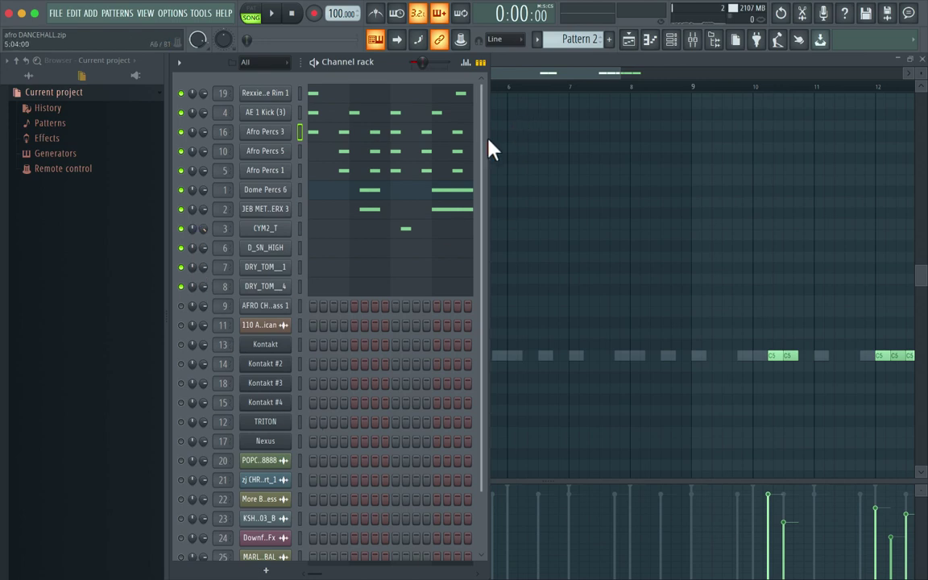
{"action": "left_click_drag", "start_coordinate": [489, 139], "coordinate": [876, 145]}
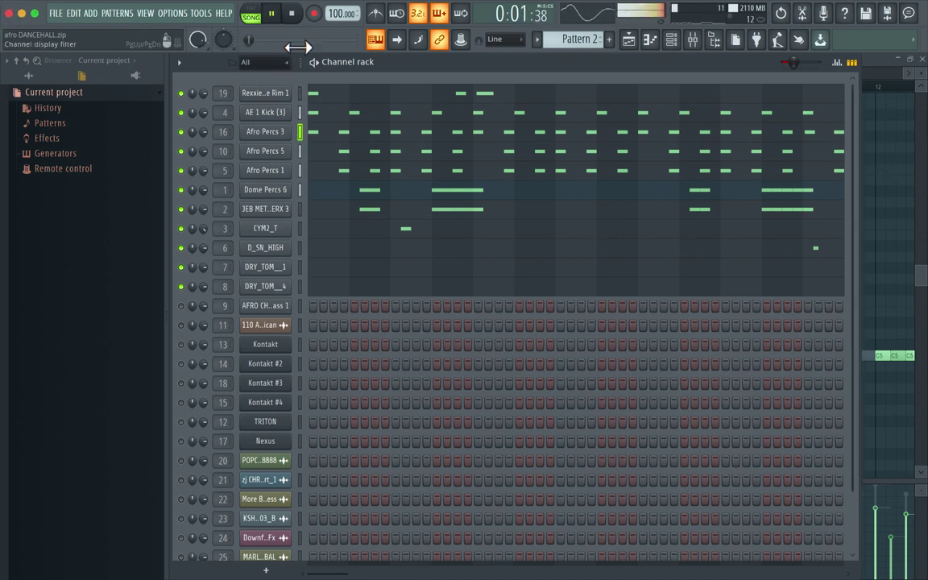
Switch playback from song to pattern mode and audition Pattern 2 with its unmuted drum and tom channels
{"action": "left_click", "coordinate": [256, 16]}
{"action": "left_click", "coordinate": [271, 13]}
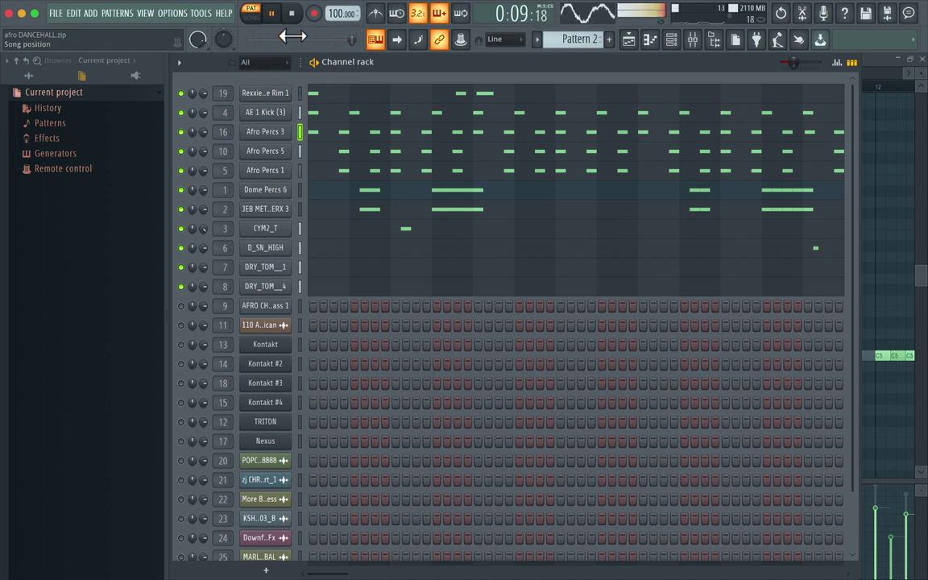
{"action": "key", "text": "space"}
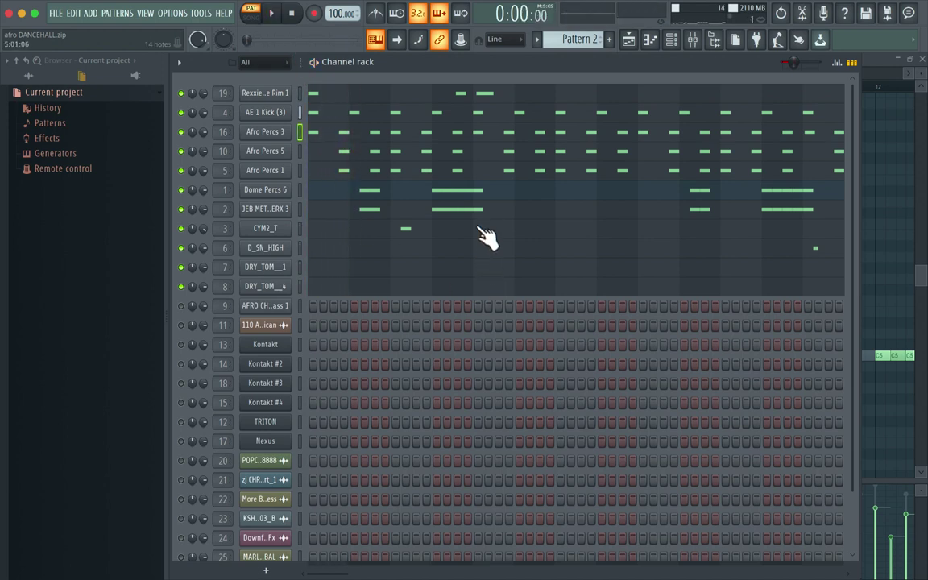
Switch to Pattern 3, unmute the AFRO CHERRY Sub Bass 1 channel and audition the pattern briefly
{"action": "key", "text": "KP_Add"}
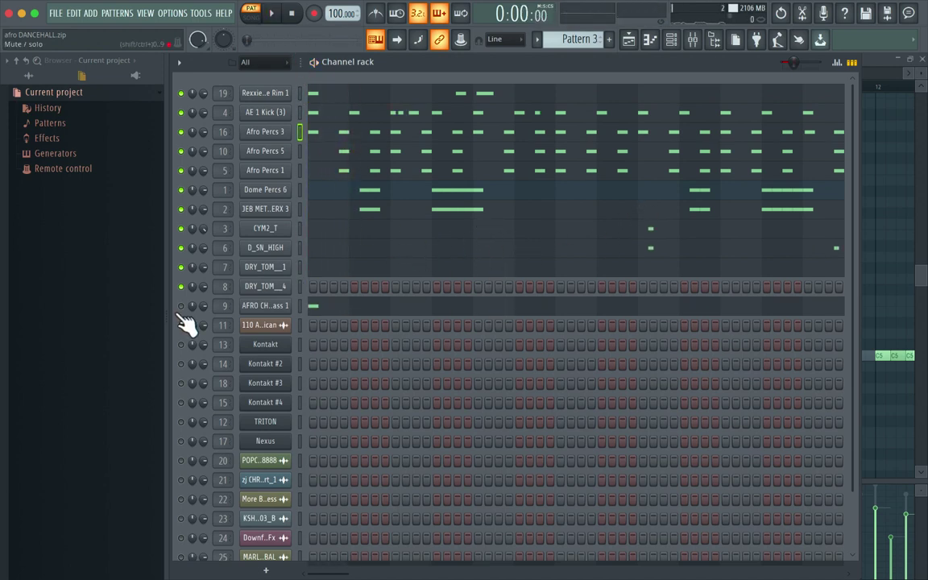
{"action": "left_click", "coordinate": [181, 306]}
{"action": "key", "text": "space"}
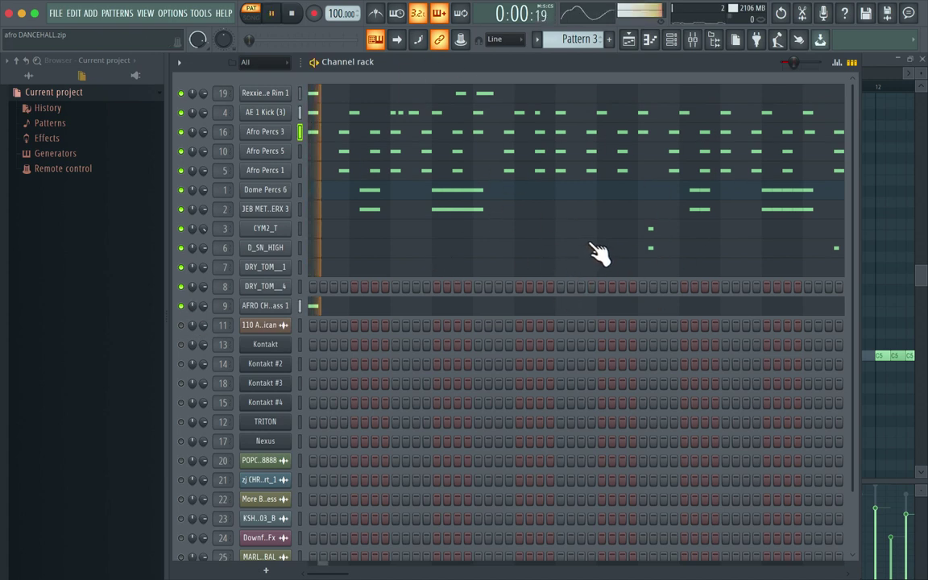
{"action": "key", "text": "space"}
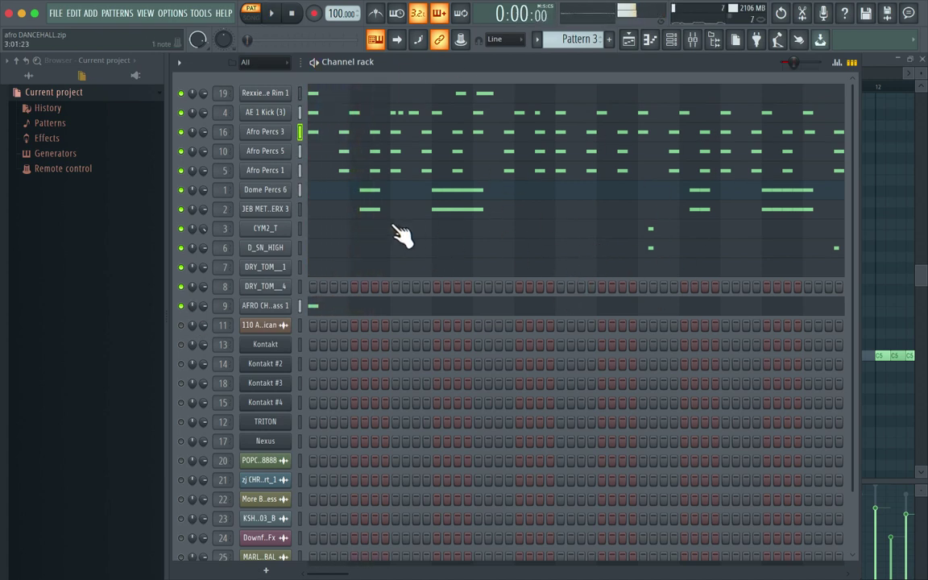
Check the AFRO CHERRY Sub Bass 1 sampler settings, close them and play Pattern 3 again to hear the bass
{"action": "left_click", "coordinate": [286, 308]}
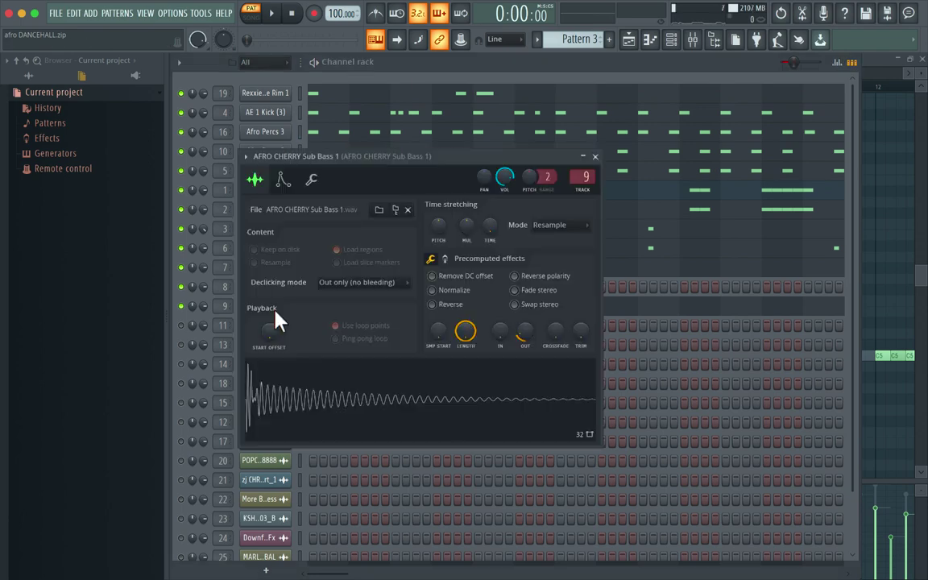
{"action": "left_click", "coordinate": [594, 157]}
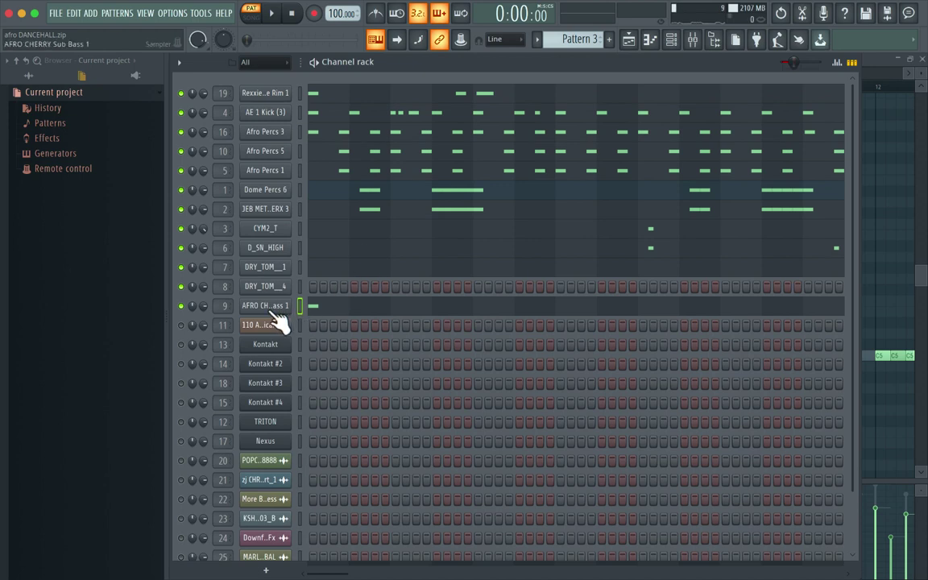
{"action": "key", "text": "space"}
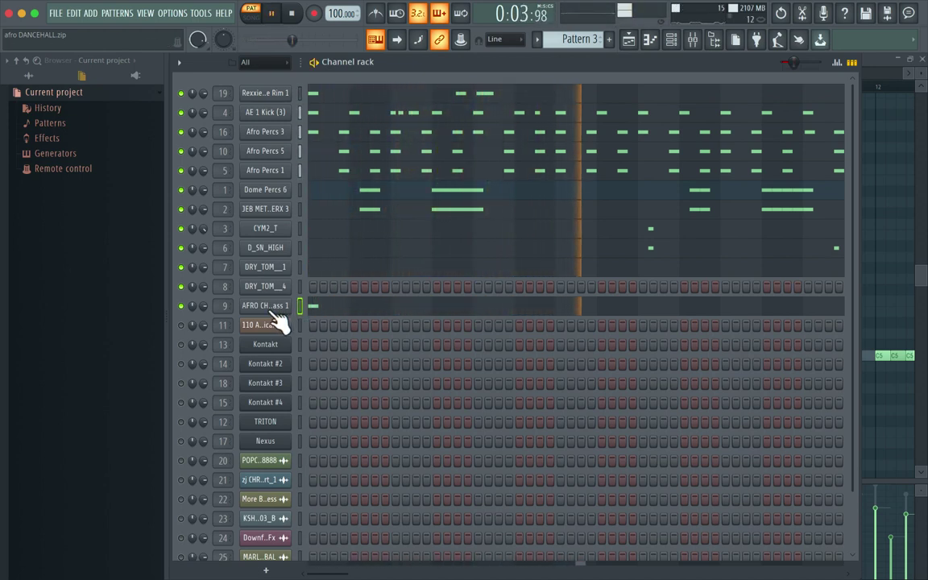
{"action": "key", "text": "space"}
{"action": "right_click", "coordinate": [278, 318]}
{"action": "key", "text": "Escape"}
Switch to Pattern 4, unmute all remaining channels, and view the instrument loaded in the first Kontakt channel before closing it
{"action": "key", "text": "KP_Add"}
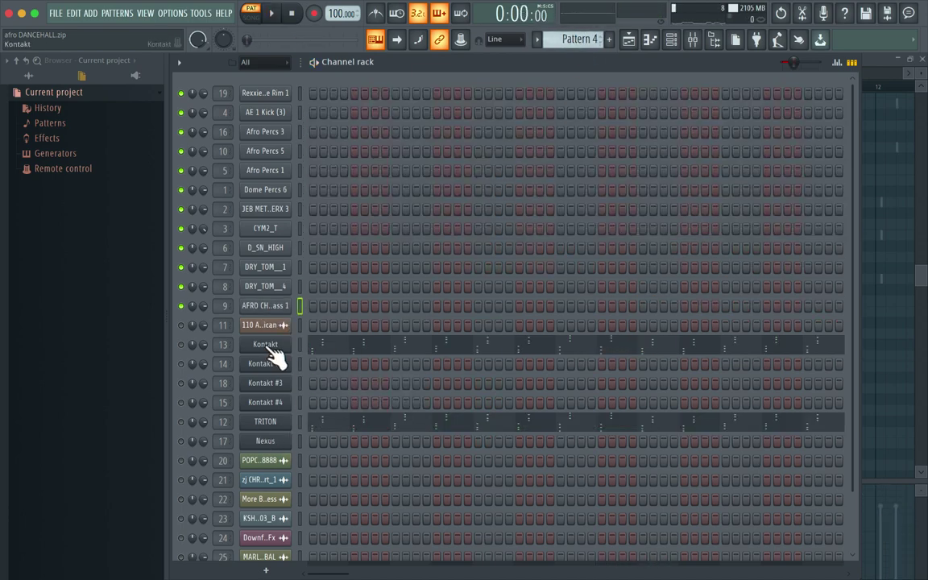
{"action": "left_click", "coordinate": [181, 307]}
{"action": "left_click", "coordinate": [287, 344]}
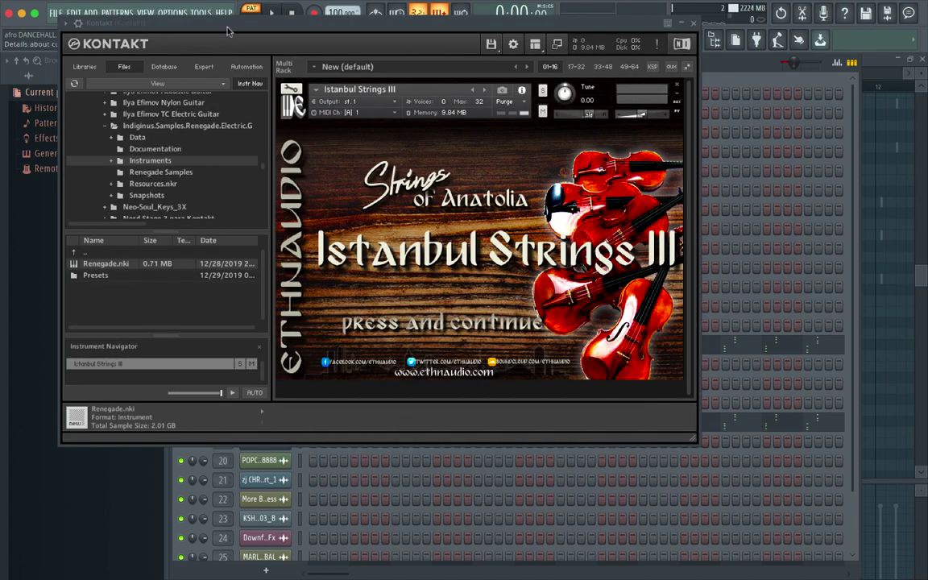
{"action": "key", "text": "Escape"}
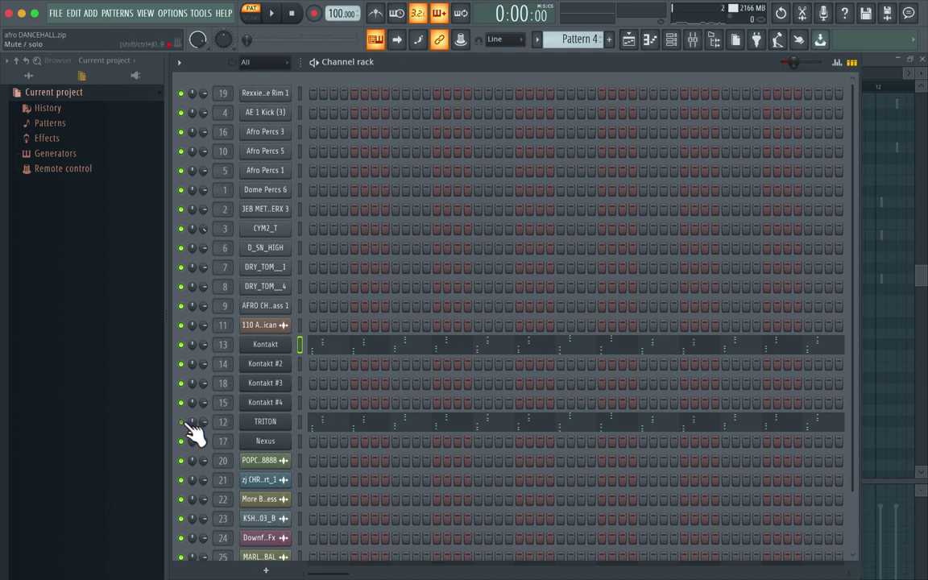
Play Pattern 4 with TRITON muted and review the full range of the Kontakt channel's notes in the piano roll
{"action": "key", "text": "space"}
{"action": "left_click", "coordinate": [401, 346]}
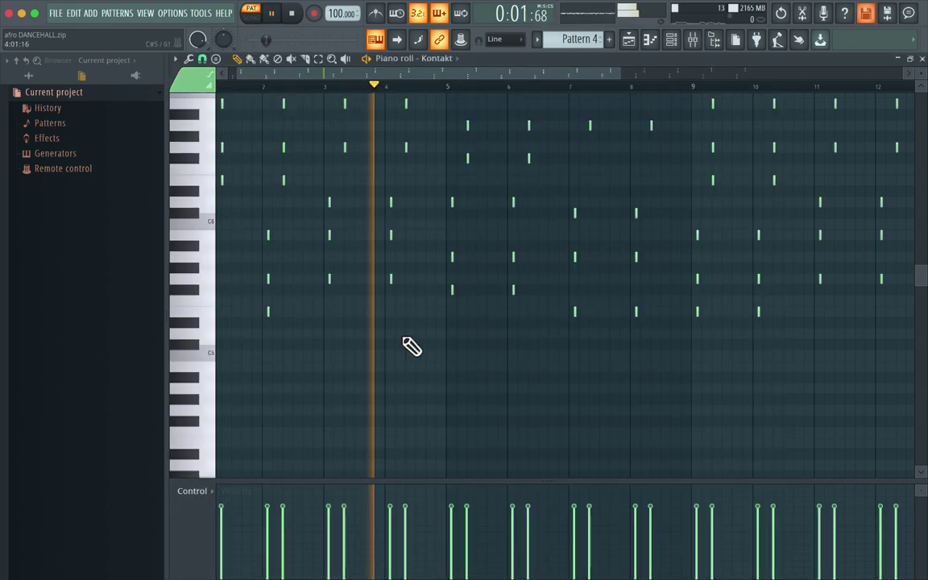
{"action": "scroll", "coordinate": [453, 347], "scroll_direction": "up", "scroll_amount": 1}
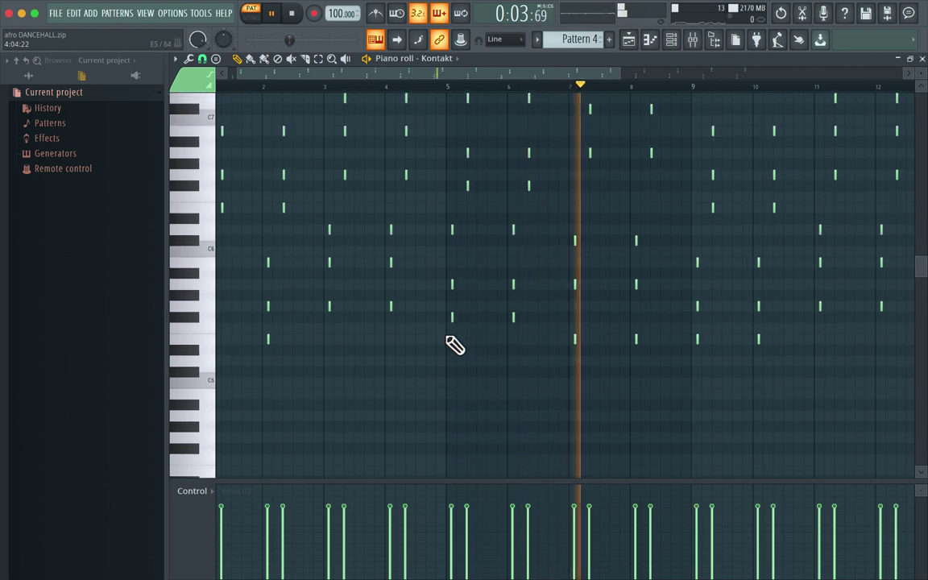
{"action": "scroll", "coordinate": [491, 286], "scroll_direction": "up", "scroll_amount": 3}
{"action": "scroll", "coordinate": [490, 286], "scroll_direction": "down", "scroll_amount": 2}
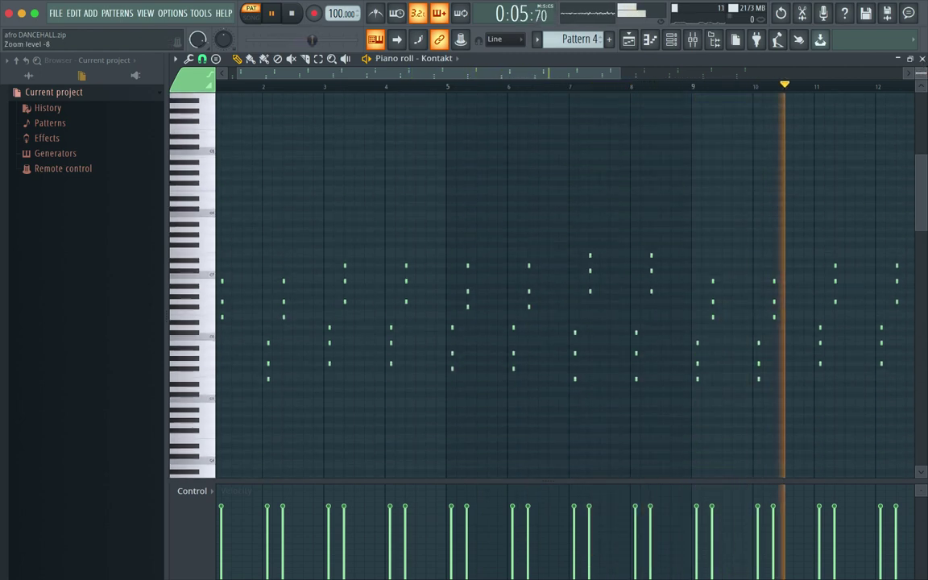
{"action": "scroll", "coordinate": [564, 282], "scroll_direction": "up", "scroll_amount": 2}
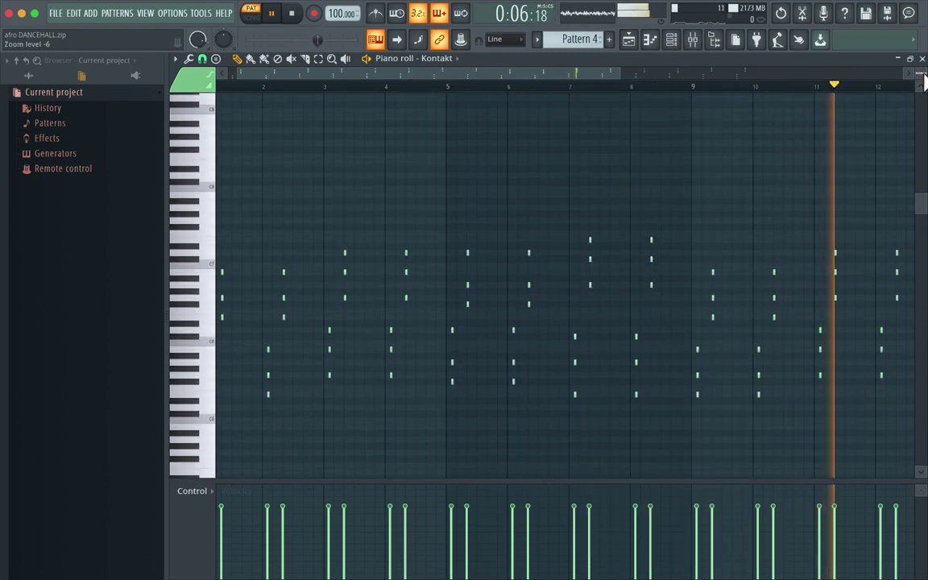
{"action": "left_click", "coordinate": [674, 42]}
{"action": "key", "text": "space"}
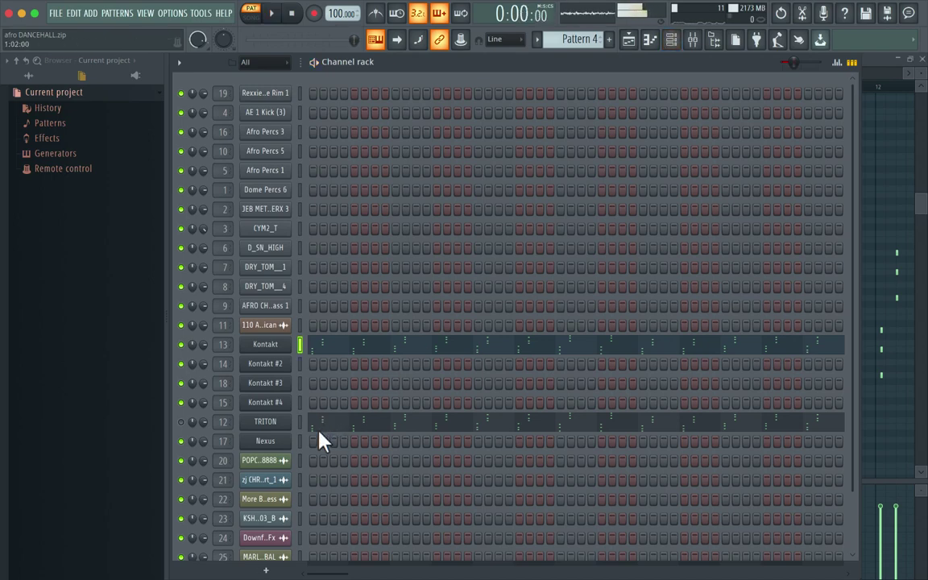
Unmute the TRITON channel and view the program loaded in its plugin, closing the plugin window after checking it
{"action": "left_click", "coordinate": [182, 422]}
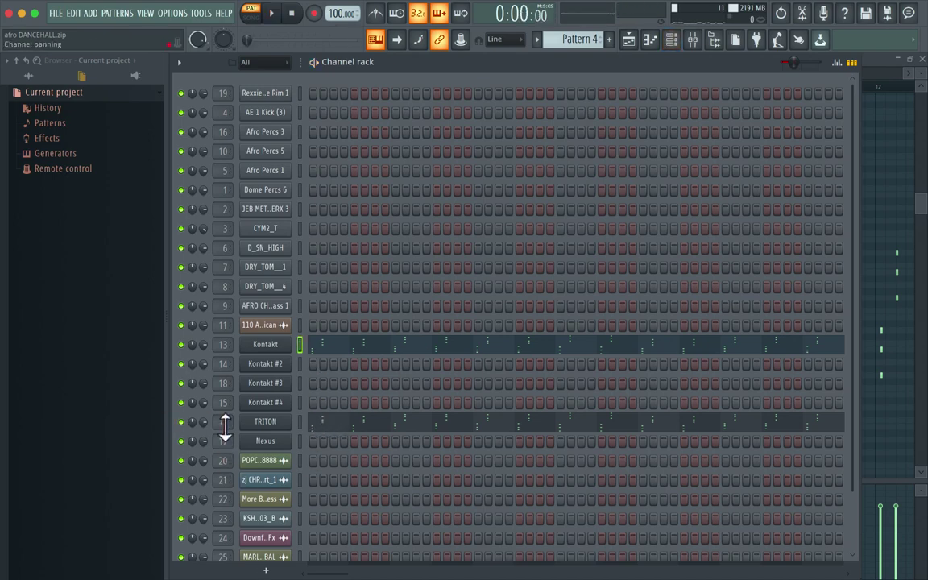
{"action": "left_click", "coordinate": [268, 422]}
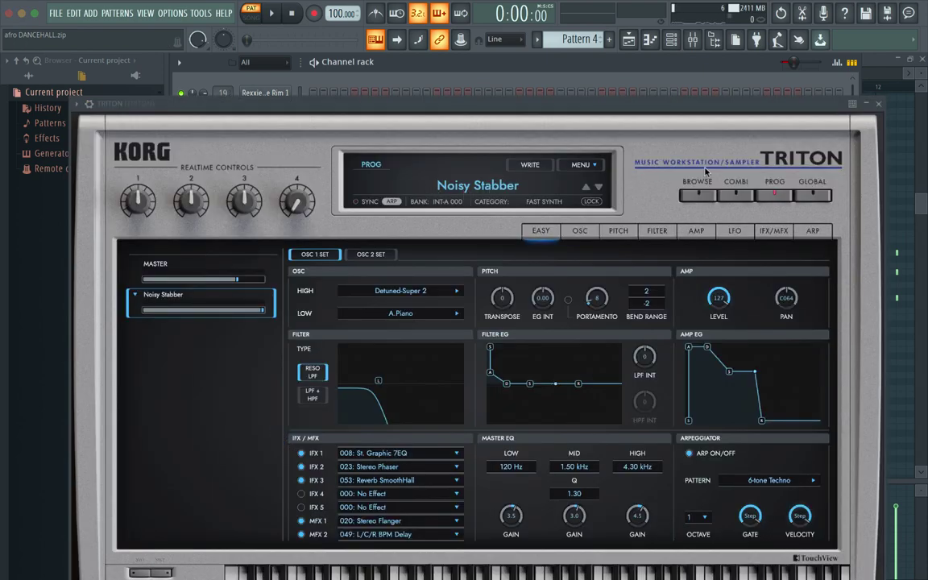
{"action": "key", "text": "Escape"}
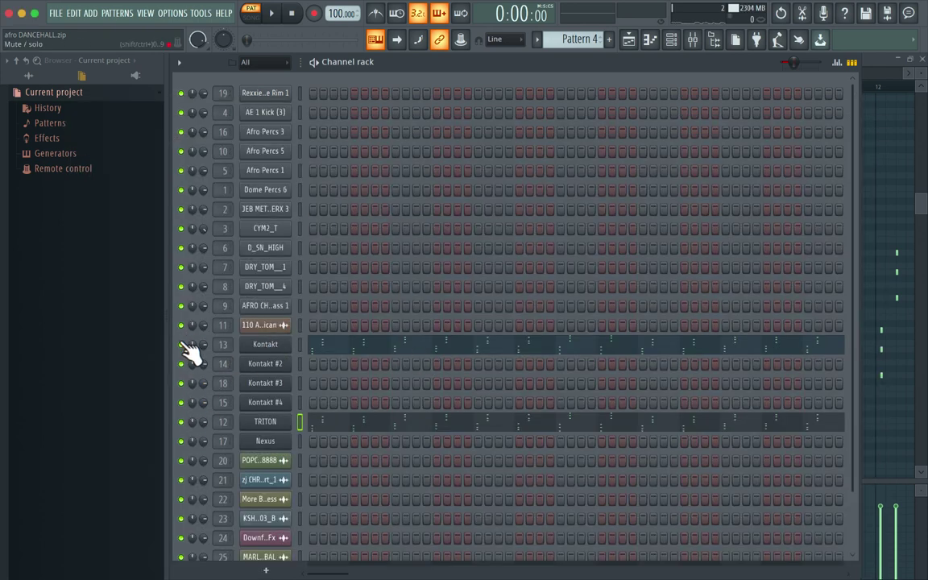
Audition Pattern 4 with the Kontakt and TRITON channels playing together
{"action": "key", "text": "space"}
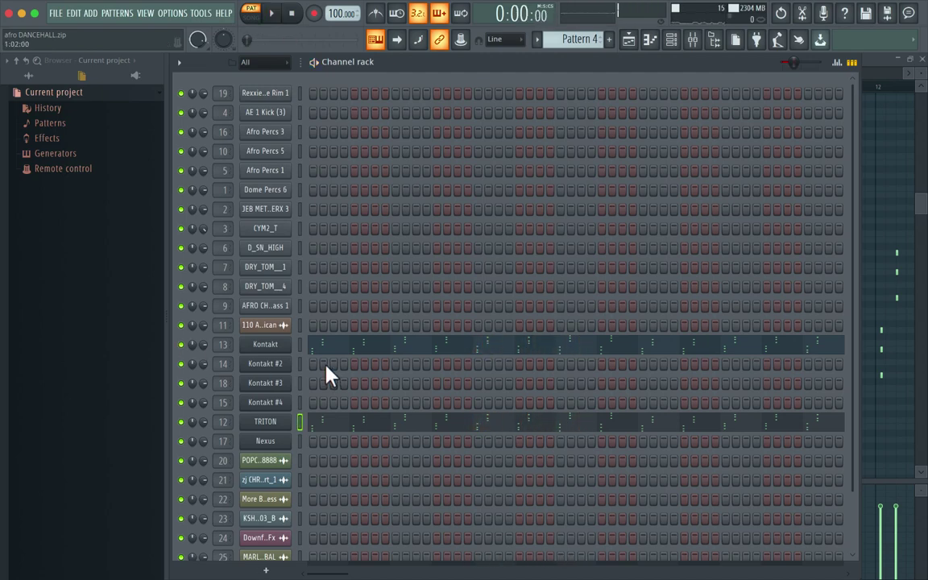
{"action": "key", "text": "space"}
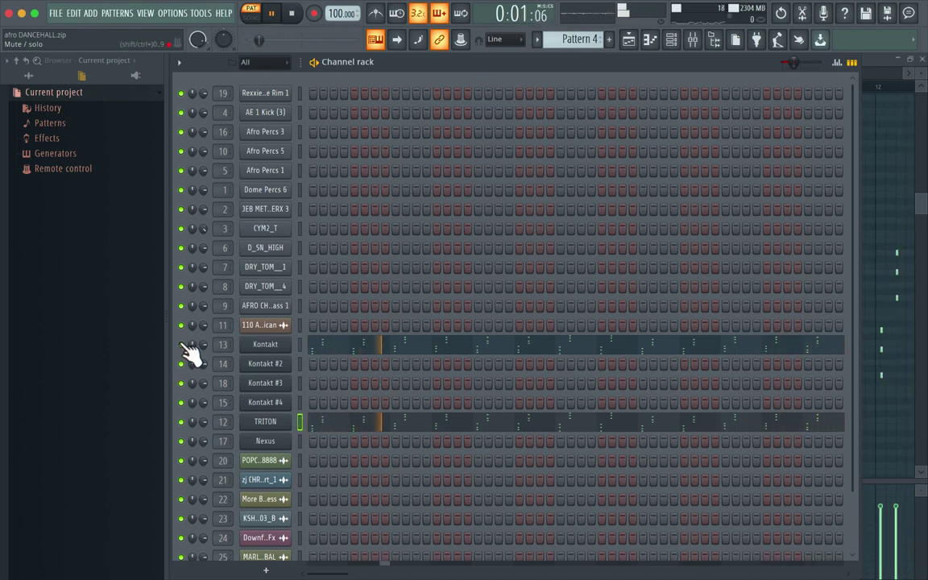
{"action": "key", "text": "space"}
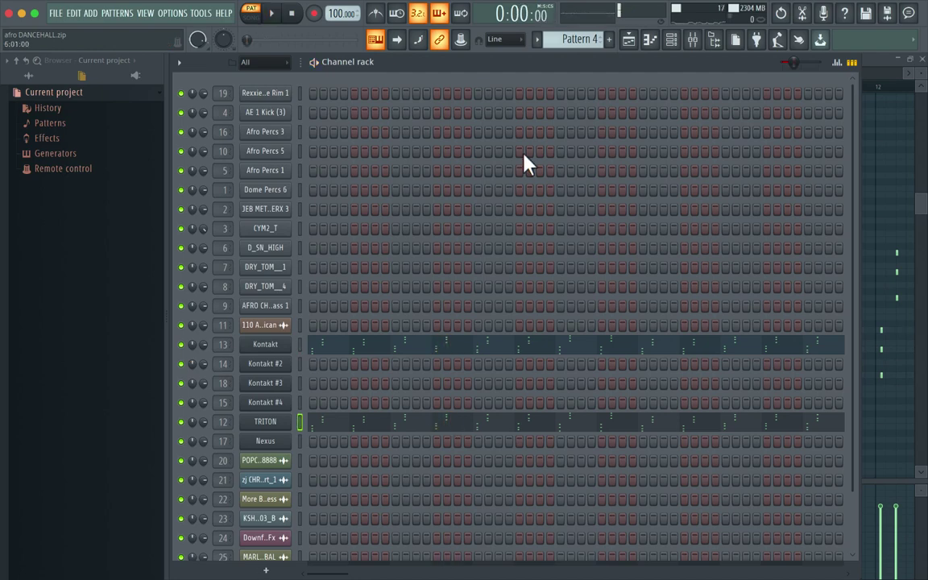
Switch to Pattern 5 and play it while reviewing the AE 1 Kick (3) notes in the piano roll
{"action": "left_click_drag", "start_coordinate": [581, 40], "coordinate": [581, 37]}
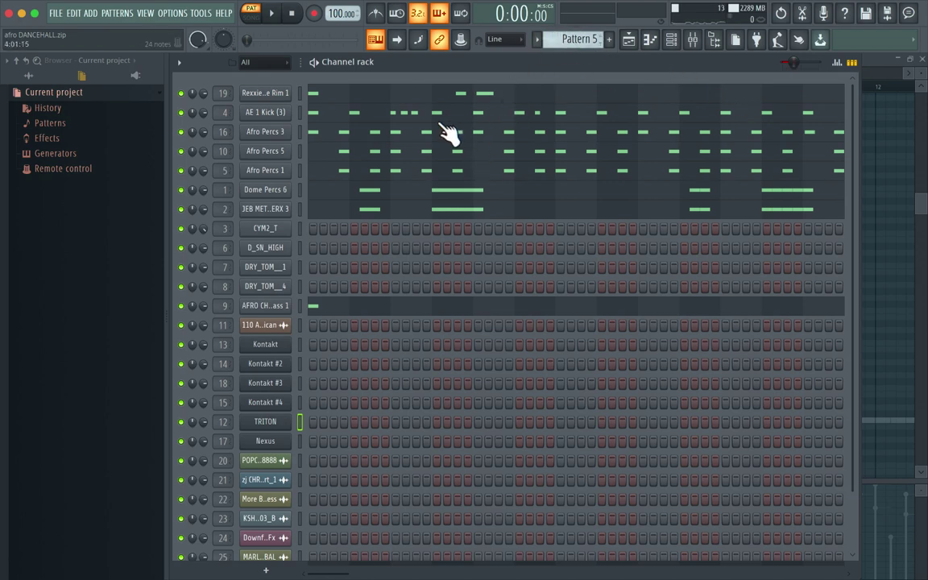
{"action": "left_click", "coordinate": [418, 121]}
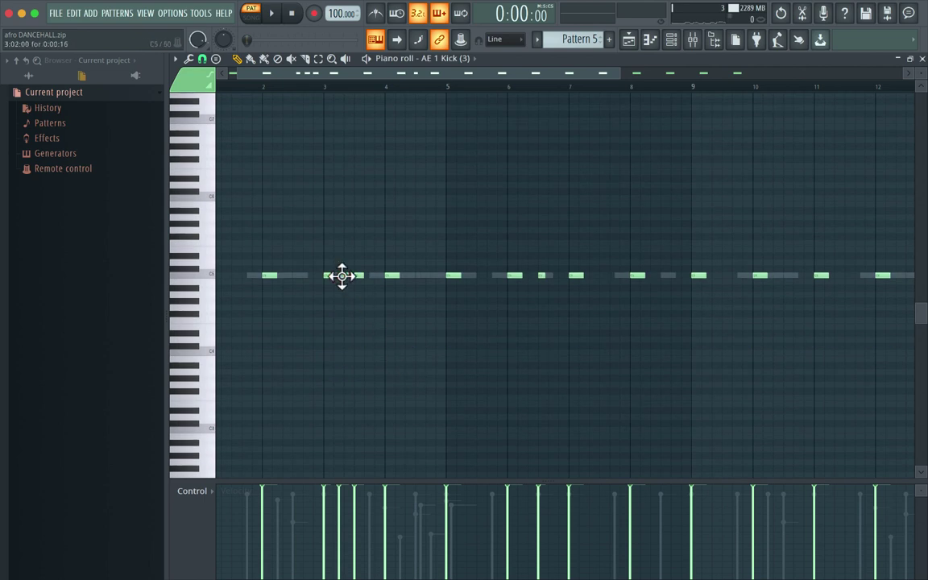
{"action": "key", "text": "space"}
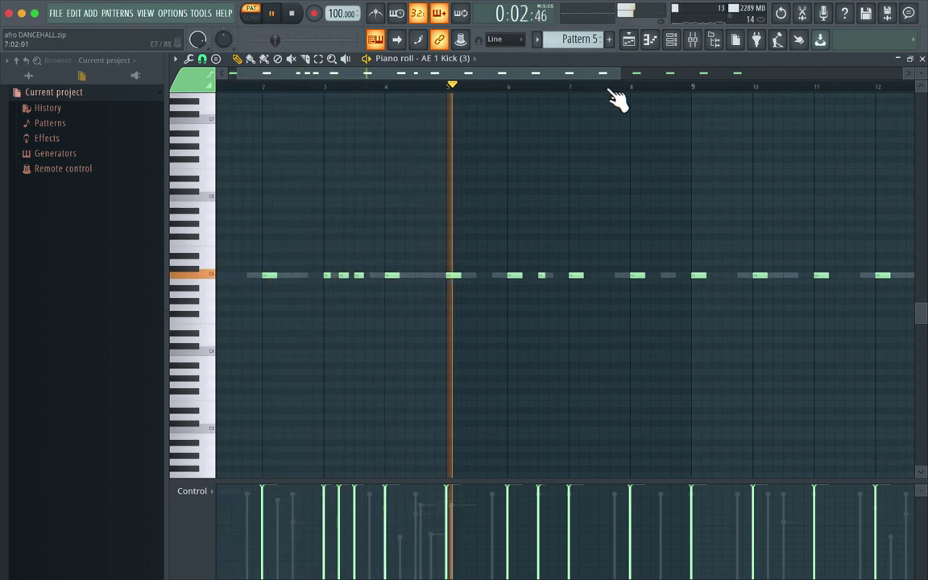
{"action": "key", "text": "space"}
{"action": "left_click", "coordinate": [672, 40]}
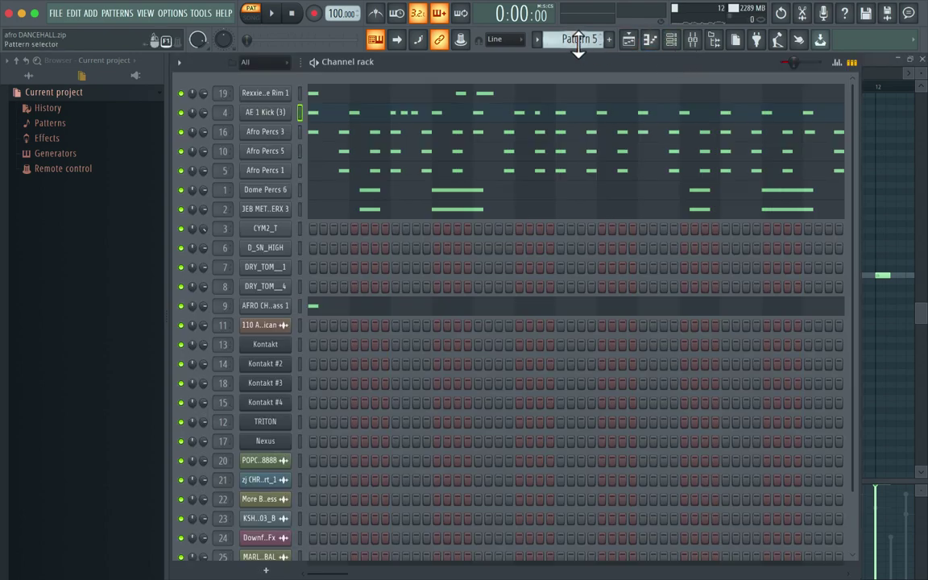
Switch to Pattern 6 and examine the instrument and libraries in the Kontakt #2 plugin, closing its window when done
{"action": "scroll", "coordinate": [578, 40], "scroll_direction": "down", "scroll_amount": 1}
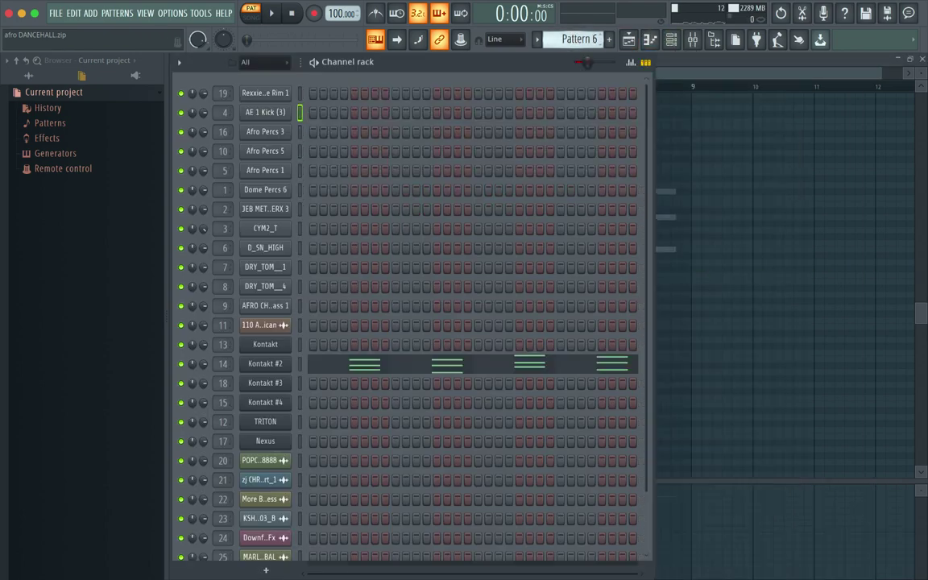
{"action": "left_click", "coordinate": [283, 370]}
{"action": "scroll", "coordinate": [170, 317], "scroll_direction": "down", "scroll_amount": 1}
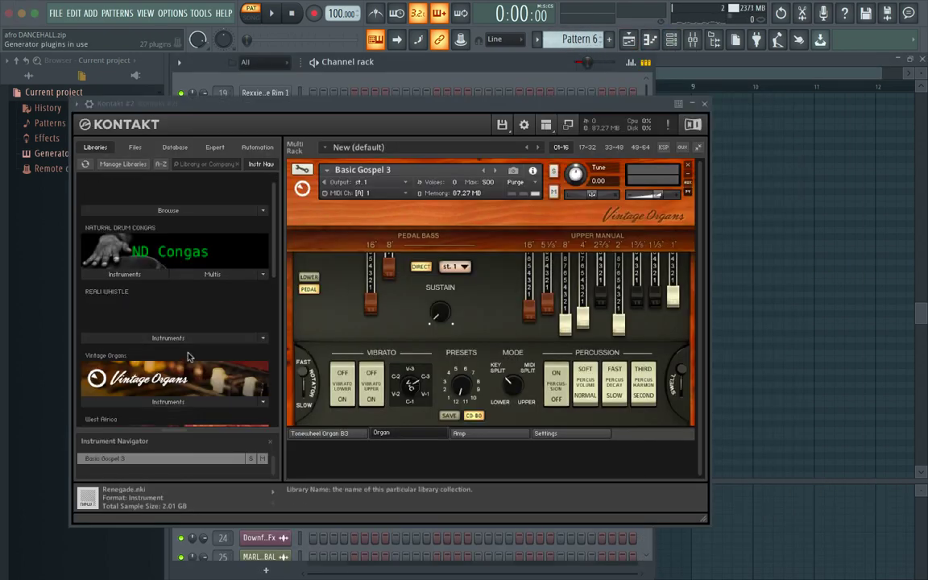
{"action": "scroll", "coordinate": [181, 338], "scroll_direction": "down", "scroll_amount": 3}
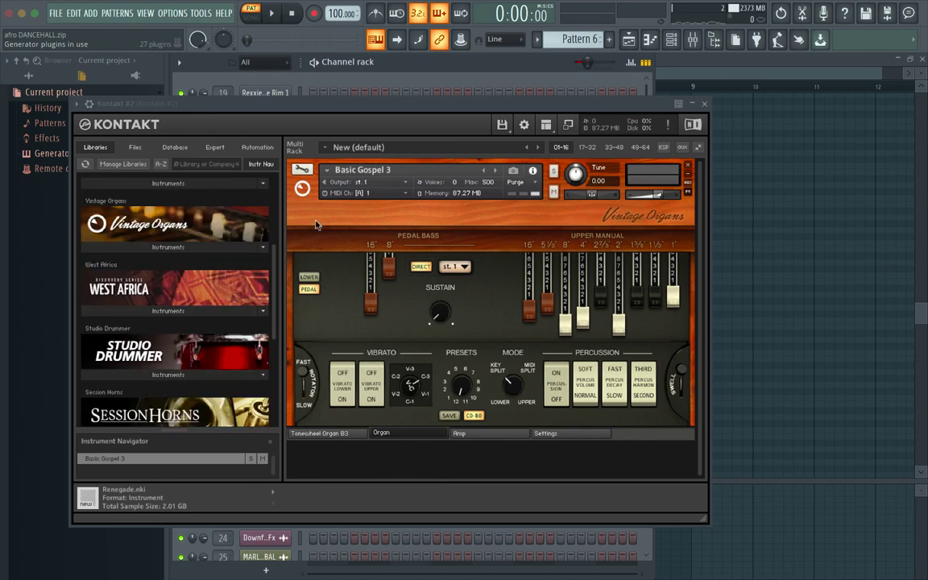
{"action": "left_click", "coordinate": [705, 105]}
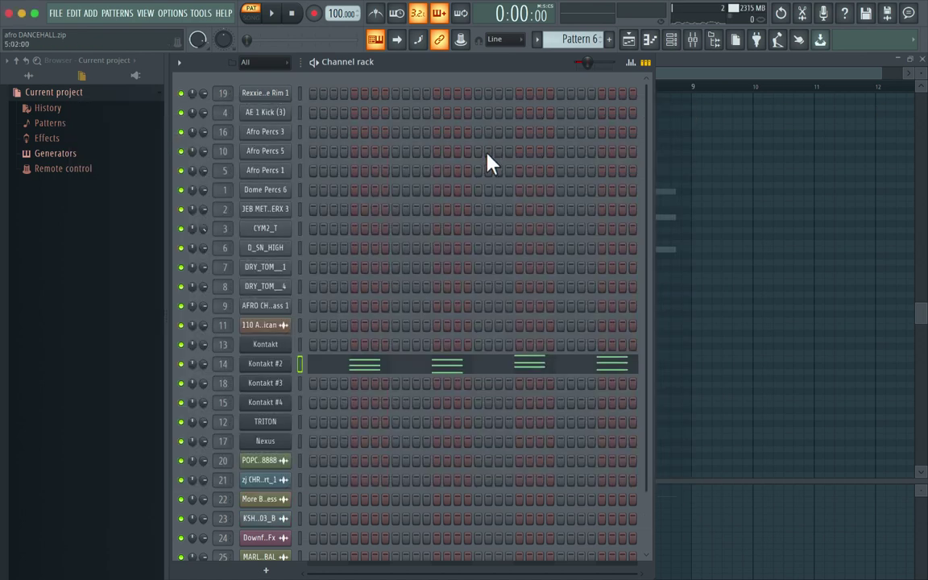
Play Pattern 6 while reviewing the Kontakt #2 chords in the piano roll, and return to the channel rack
{"action": "left_click", "coordinate": [366, 369]}
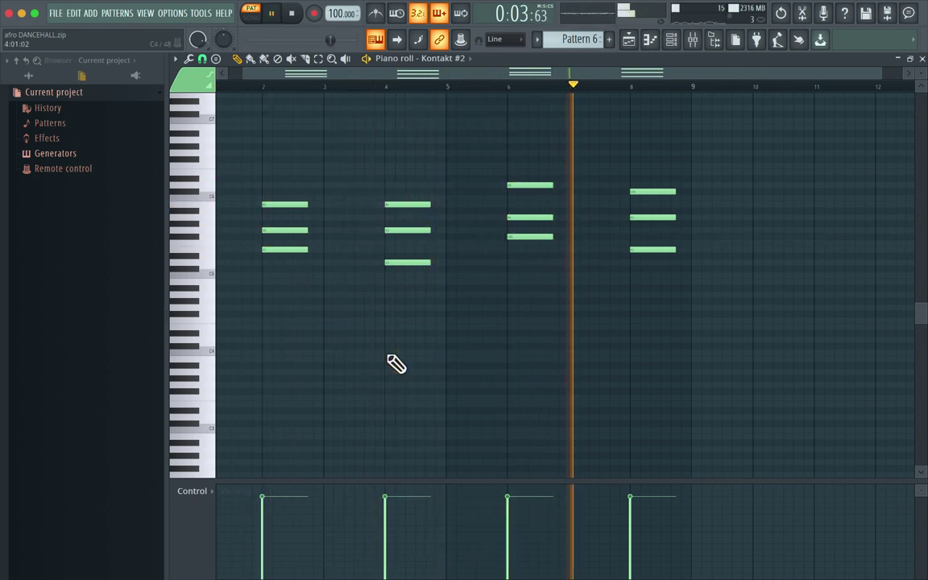
{"action": "key", "text": "space"}
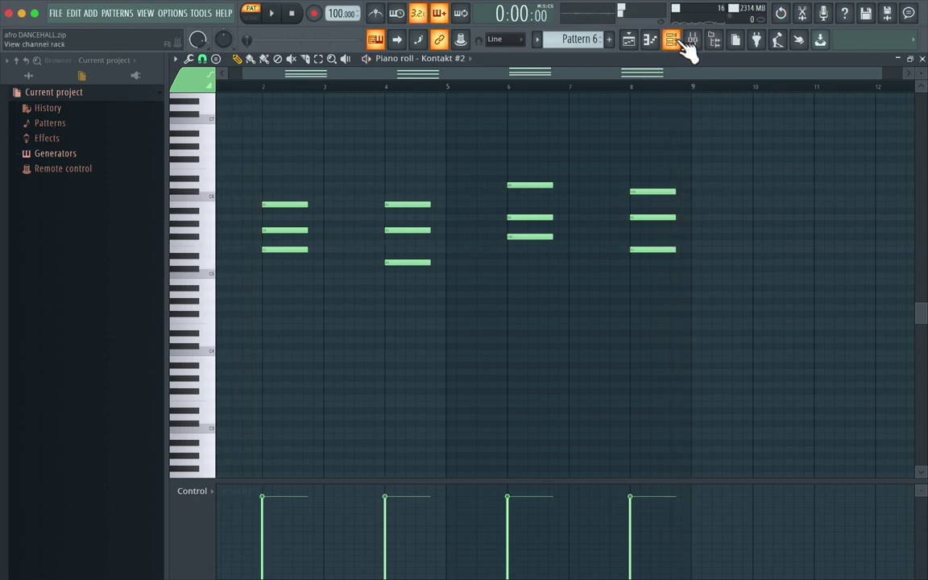
{"action": "left_click", "coordinate": [671, 42]}
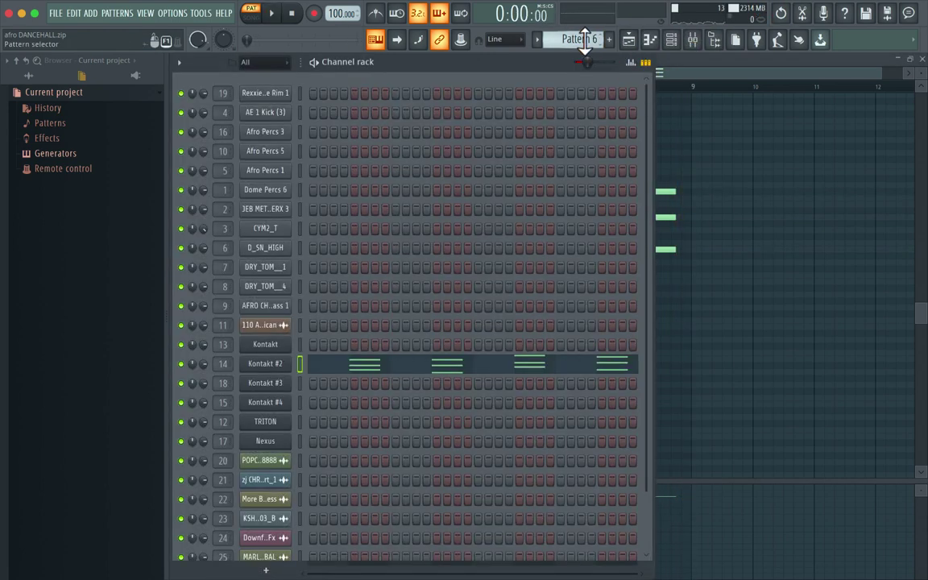
Switch to Pattern 7 and view the instrument loaded in the Kontakt #3 channel
{"action": "key", "text": "KP_Add"}
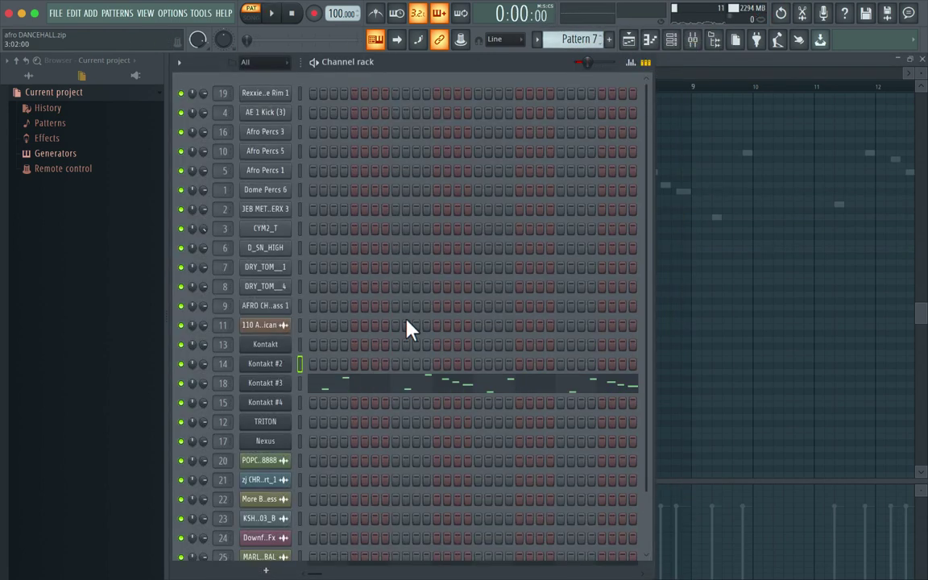
{"action": "left_click", "coordinate": [275, 388]}
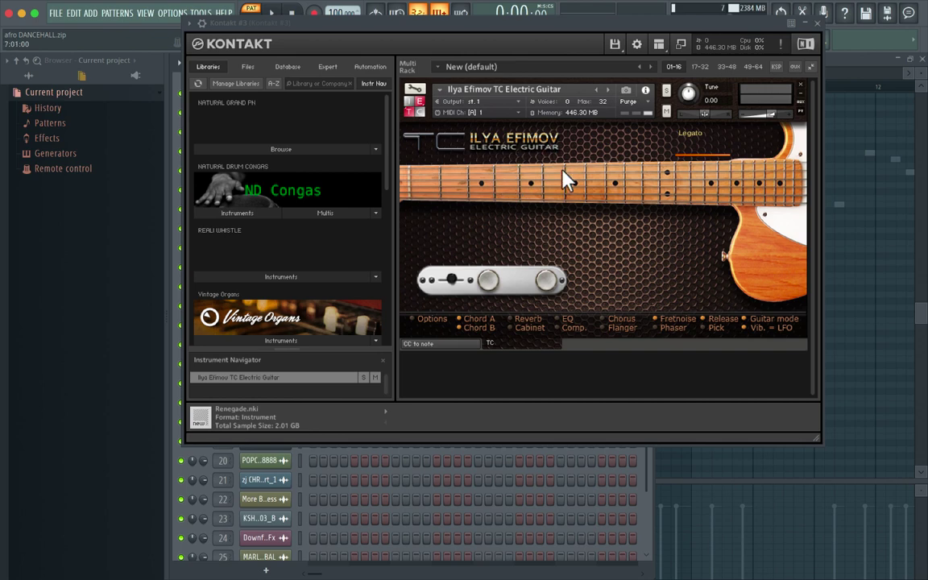
Close the Kontakt #3 window and play Pattern 7 while reviewing its notes in the piano roll, returning to the channel rack when done
{"action": "left_click", "coordinate": [817, 24]}
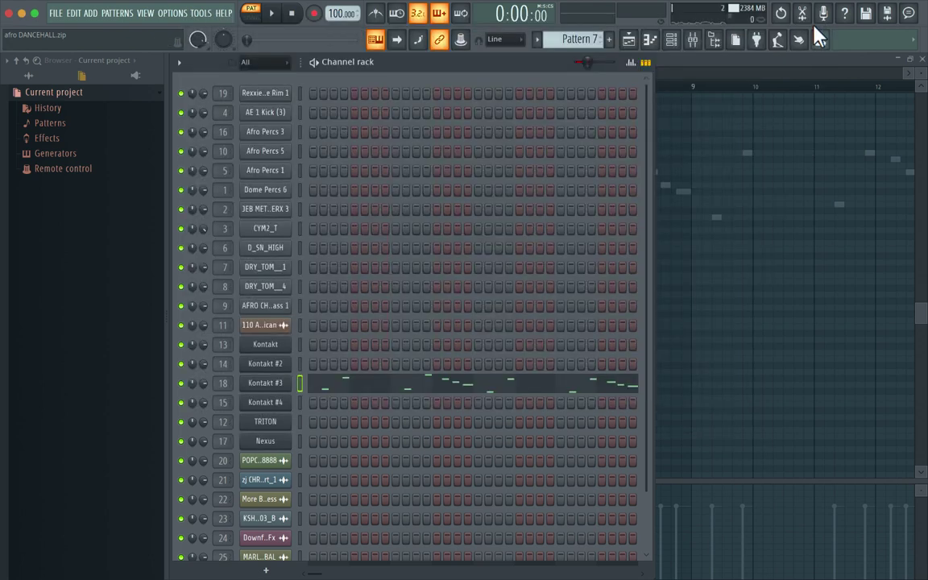
{"action": "left_click", "coordinate": [357, 384]}
{"action": "scroll", "coordinate": [377, 301], "scroll_direction": "up", "scroll_amount": 2}
{"action": "key", "text": "space"}
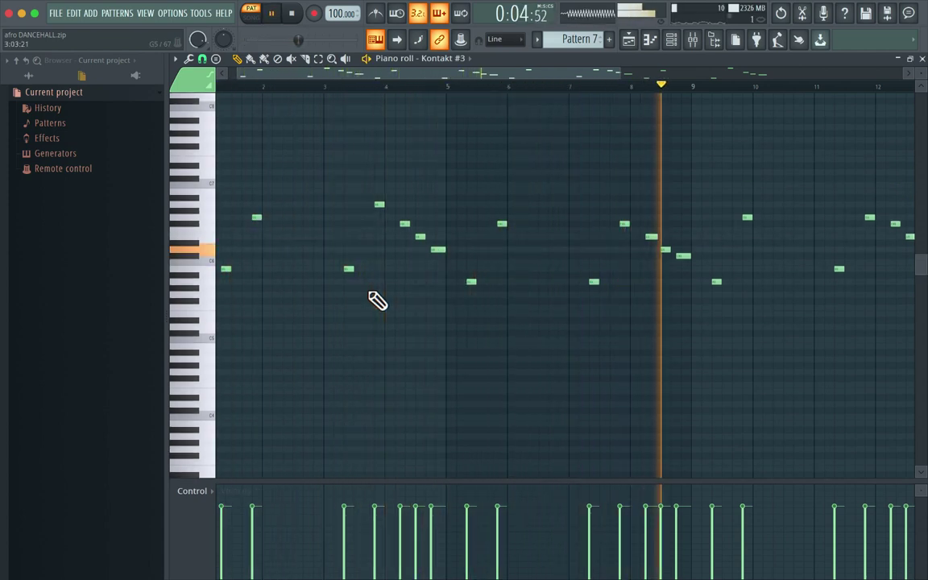
{"action": "left_click", "coordinate": [674, 47]}
{"action": "key", "text": "space"}
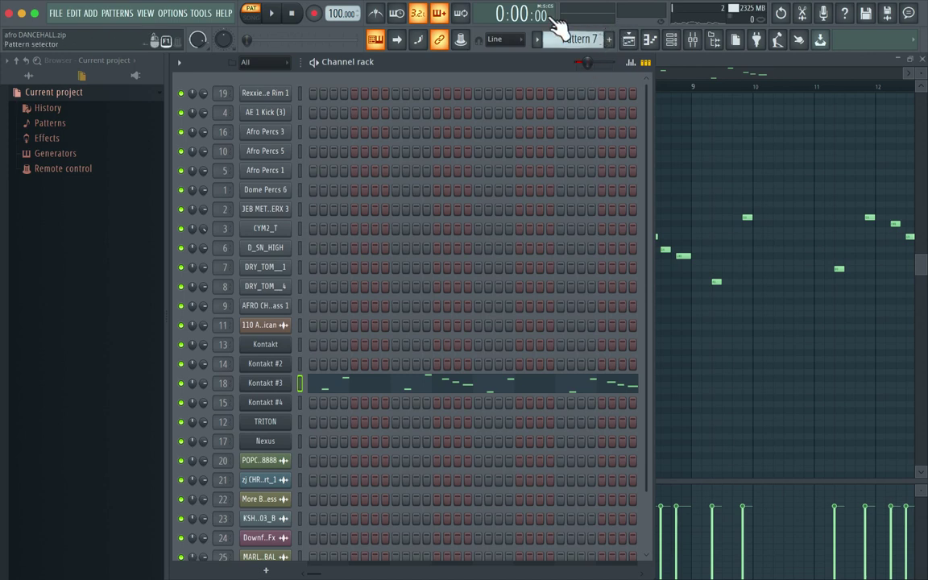
Switch to Pattern 8 and play it while reviewing the Kontakt #3 notes in the piano roll
{"action": "scroll", "coordinate": [576, 38], "scroll_direction": "down", "scroll_amount": 1}
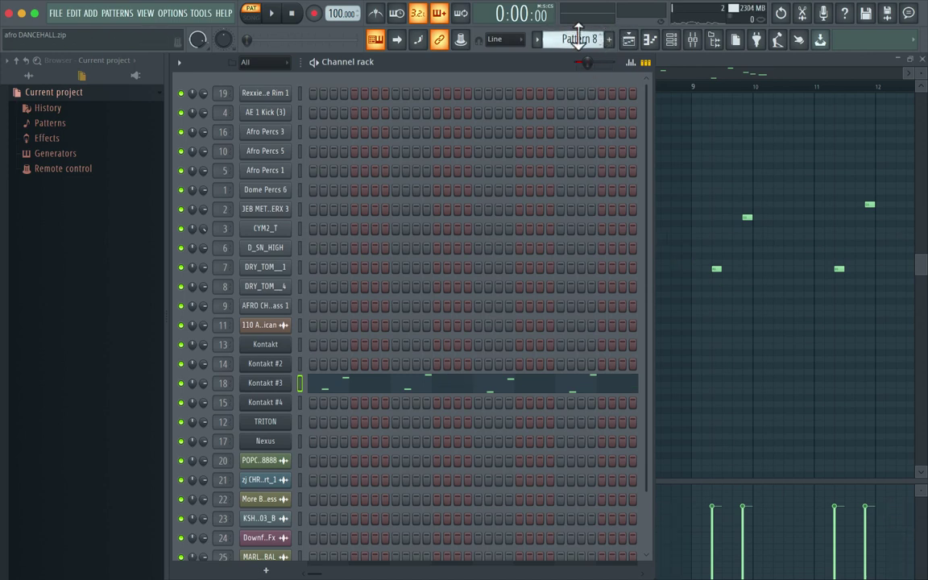
{"action": "left_click", "coordinate": [373, 390]}
{"action": "left_click", "coordinate": [369, 389]}
{"action": "key", "text": "space"}
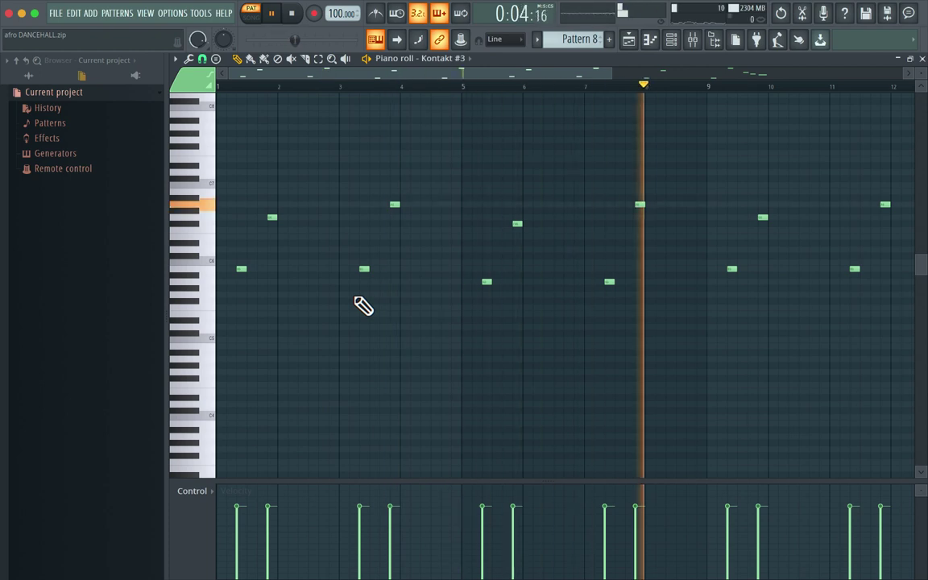
{"action": "left_click", "coordinate": [671, 40]}
{"action": "key", "text": "space"}
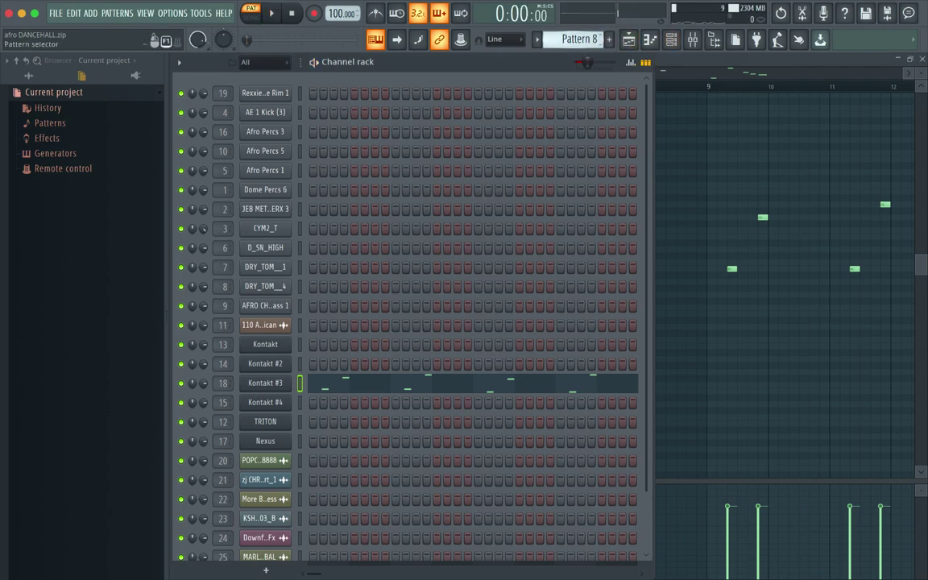
Switch to Pattern 9 and view the preset loaded in the Nexus channel, closing the plugin window when done
{"action": "scroll", "coordinate": [579, 39], "scroll_direction": "down", "scroll_amount": 1}
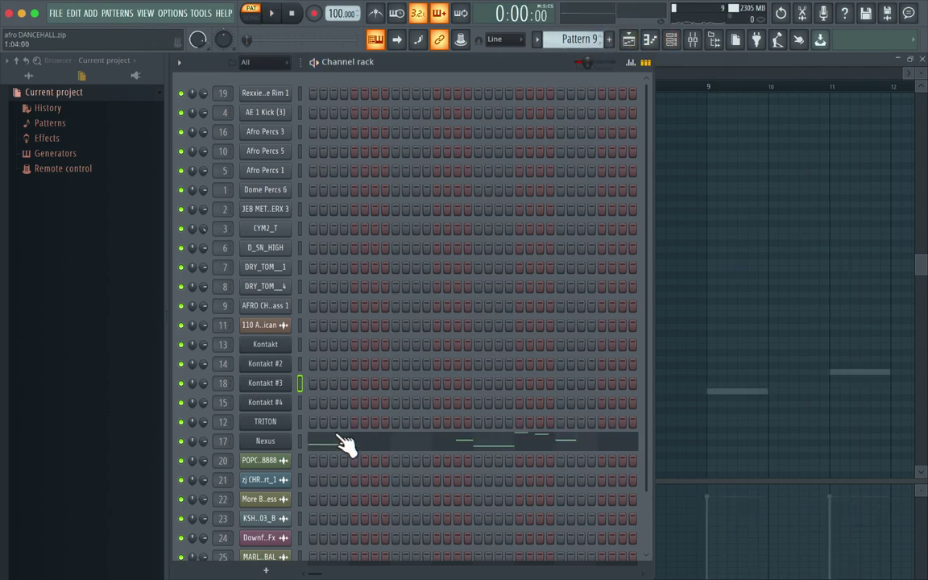
{"action": "left_click", "coordinate": [295, 434]}
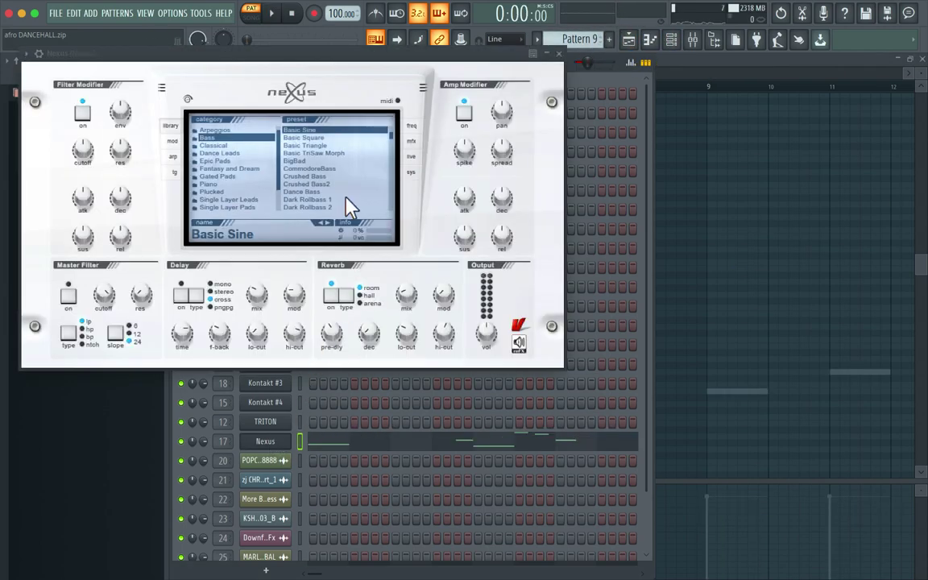
{"action": "left_click", "coordinate": [560, 53]}
Play Pattern 9 while reviewing the Nexus bass notes in the piano roll, and return to the channel rack
{"action": "left_click", "coordinate": [387, 449]}
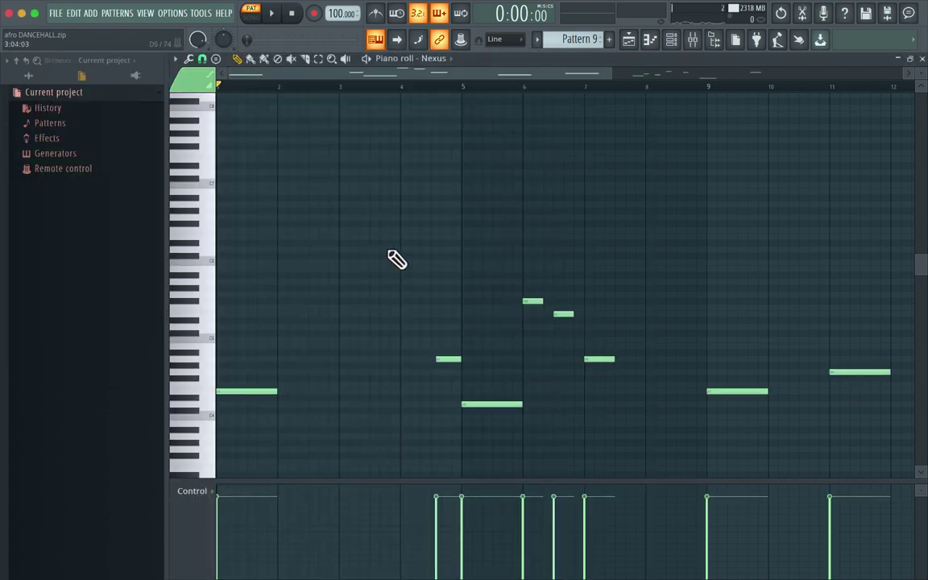
{"action": "key", "text": "space"}
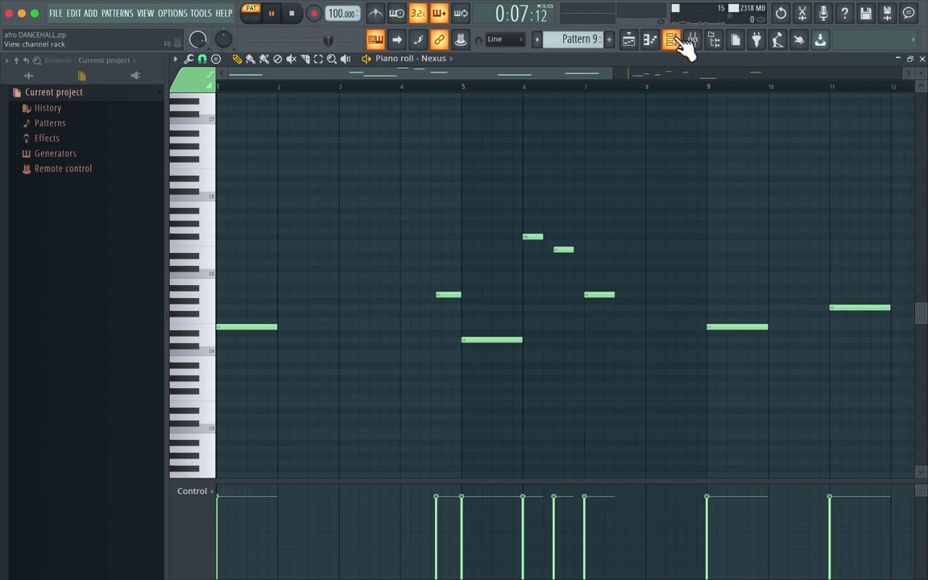
{"action": "left_click_drag", "start_coordinate": [610, 71], "coordinate": [798, 74]}
{"action": "left_click", "coordinate": [713, 44]}
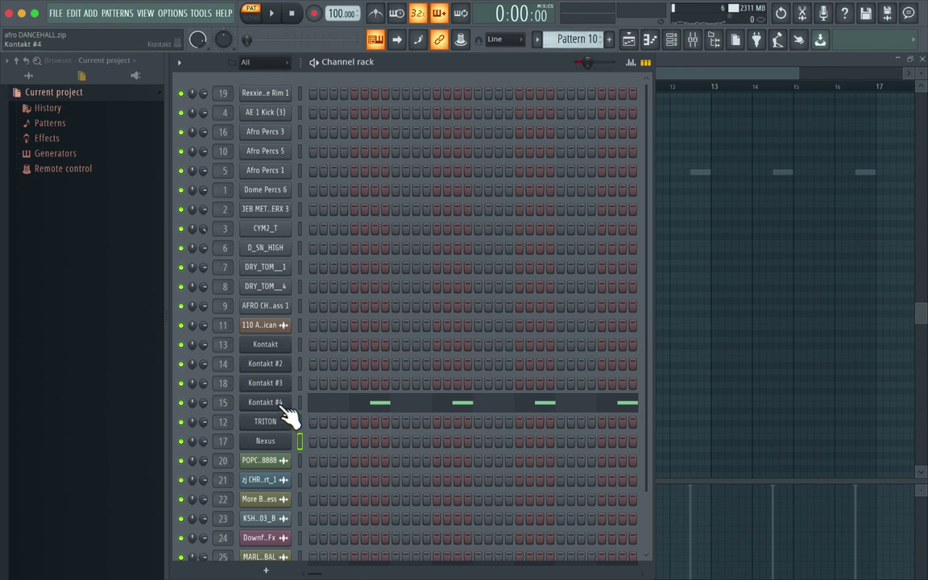
Play Pattern 10 while reviewing the Kontakt #4 notes in the piano roll, and go back to the channel rack
{"action": "left_click", "coordinate": [435, 407]}
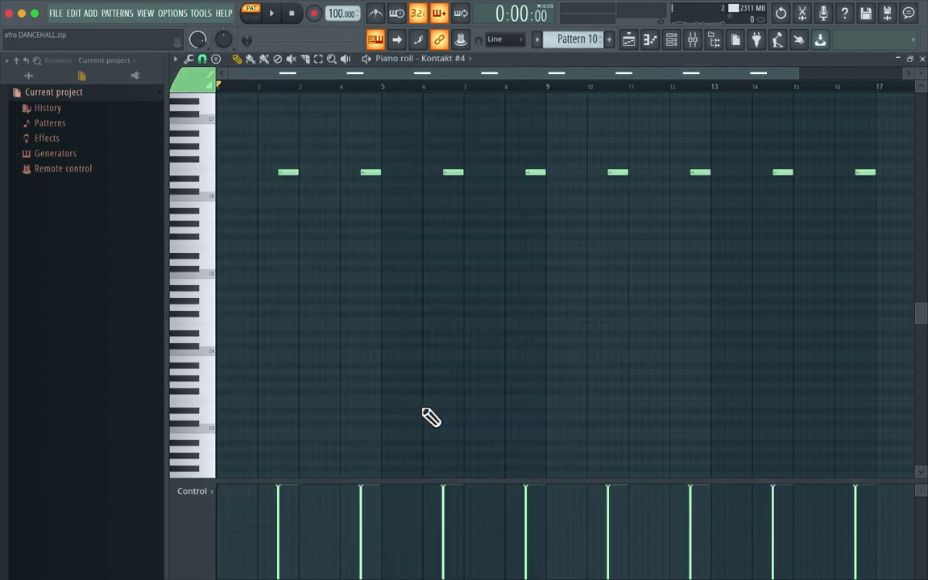
{"action": "key", "text": "space"}
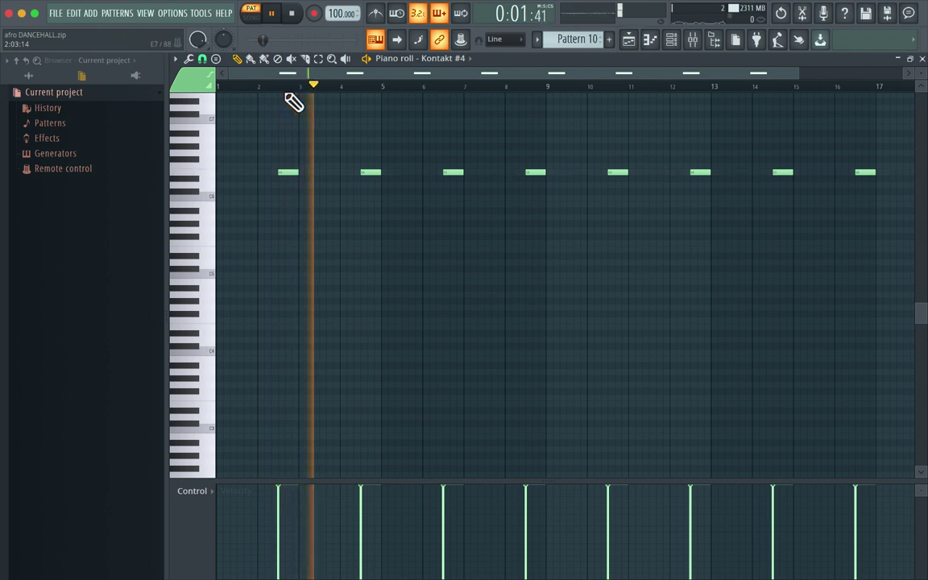
{"action": "left_click", "coordinate": [672, 39]}
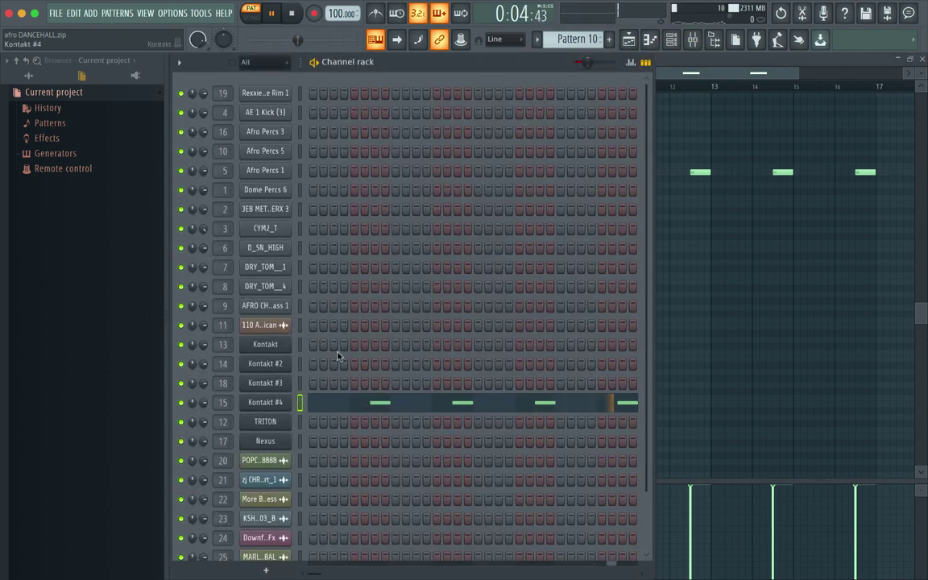
View the instrument loaded in the Kontakt #4 channel during playback, close its window and stop the pattern
{"action": "left_click", "coordinate": [265, 402]}
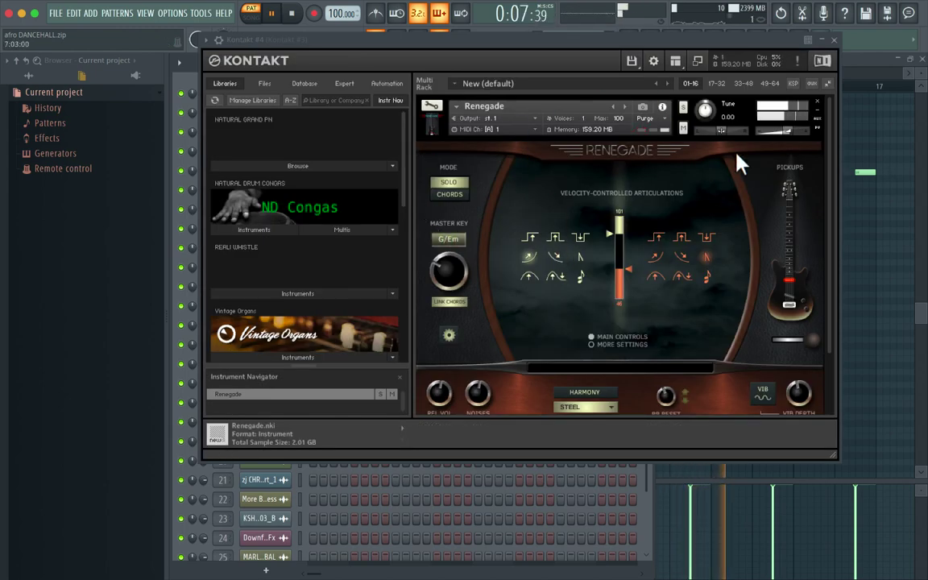
{"action": "left_click", "coordinate": [836, 40]}
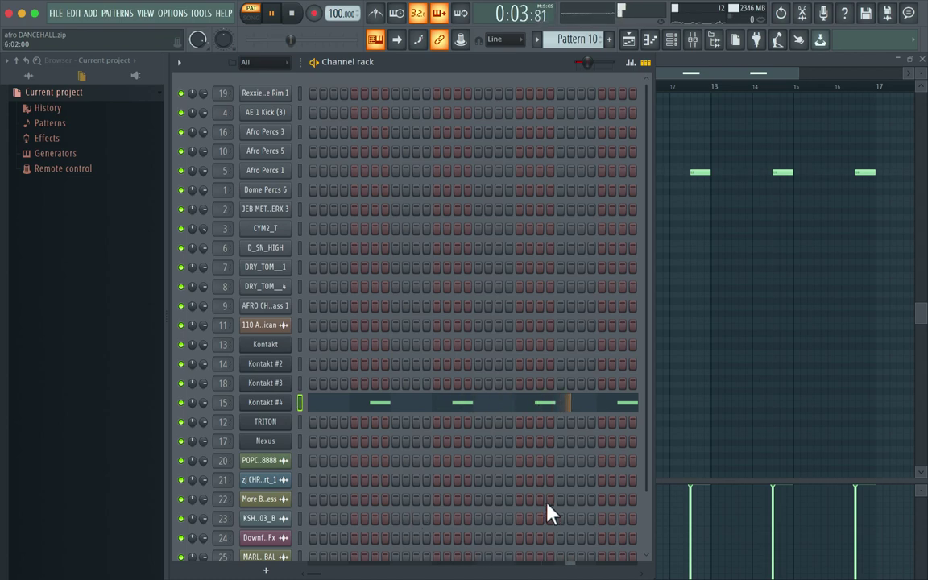
{"action": "key", "text": "space"}
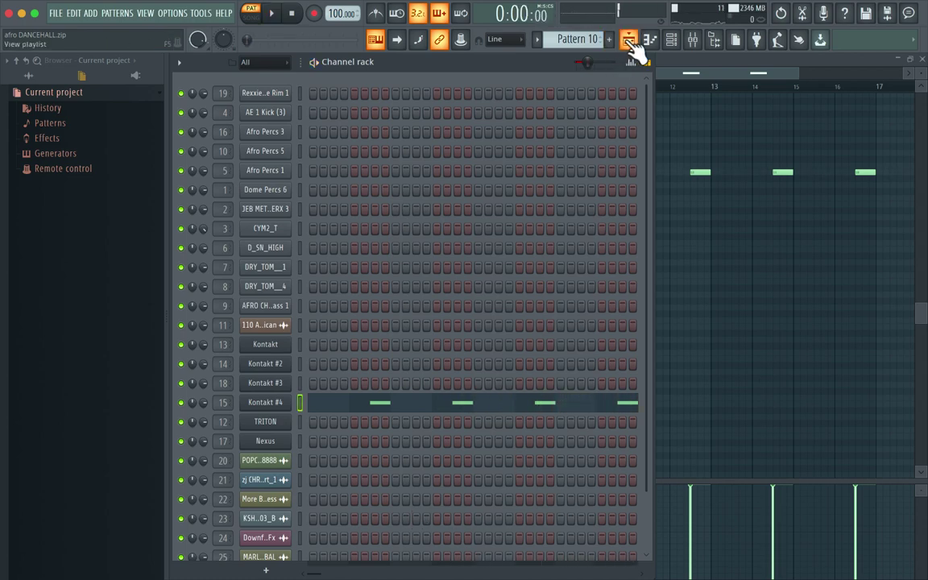
Solo Track 2 in the playlist, audition the 110 African loop from bar 49, and unsolo the track
{"action": "left_click", "coordinate": [636, 50]}
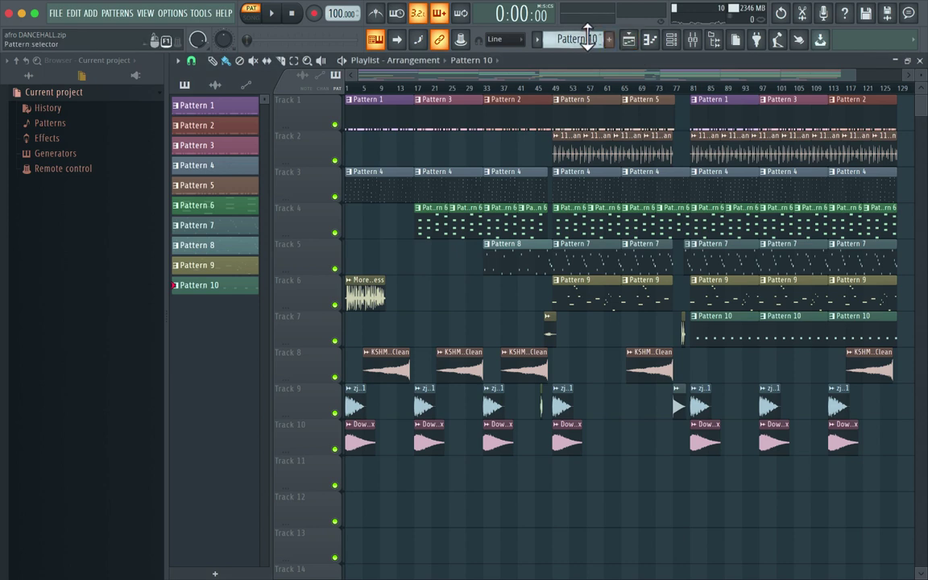
{"action": "mouse_move", "coordinate": [586, 39]}
{"action": "left_mouse_down"}
{"action": "mouse_move", "coordinate": [587, 30]}
{"action": "mouse_move", "coordinate": [586, 47]}
{"action": "left_mouse_up"}
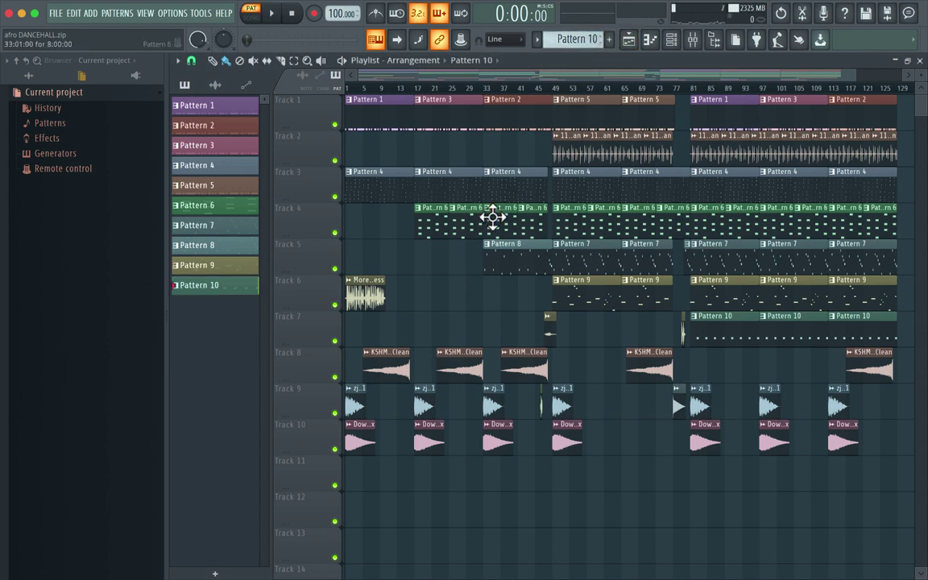
{"action": "right_click", "coordinate": [335, 160]}
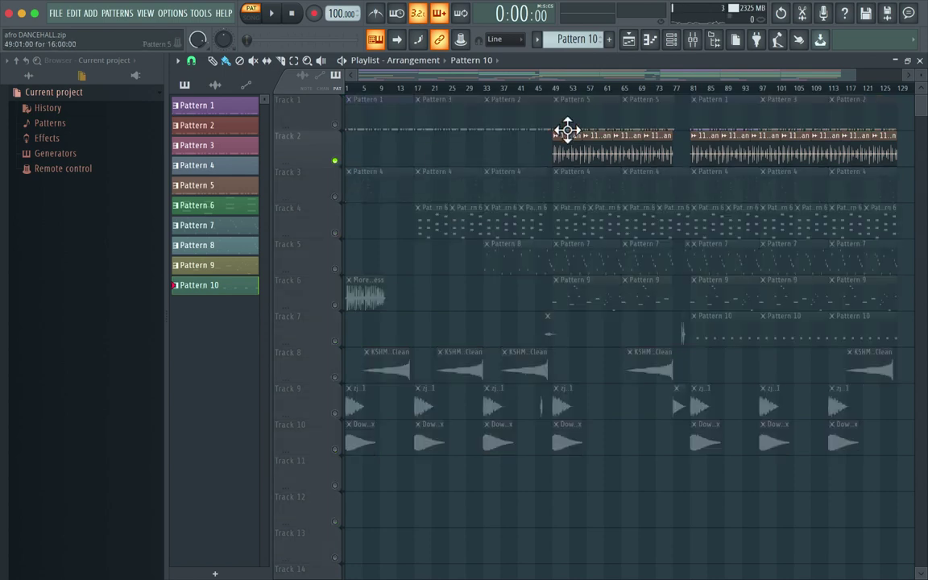
{"action": "left_click", "coordinate": [307, 61]}
{"action": "left_click", "coordinate": [539, 150]}
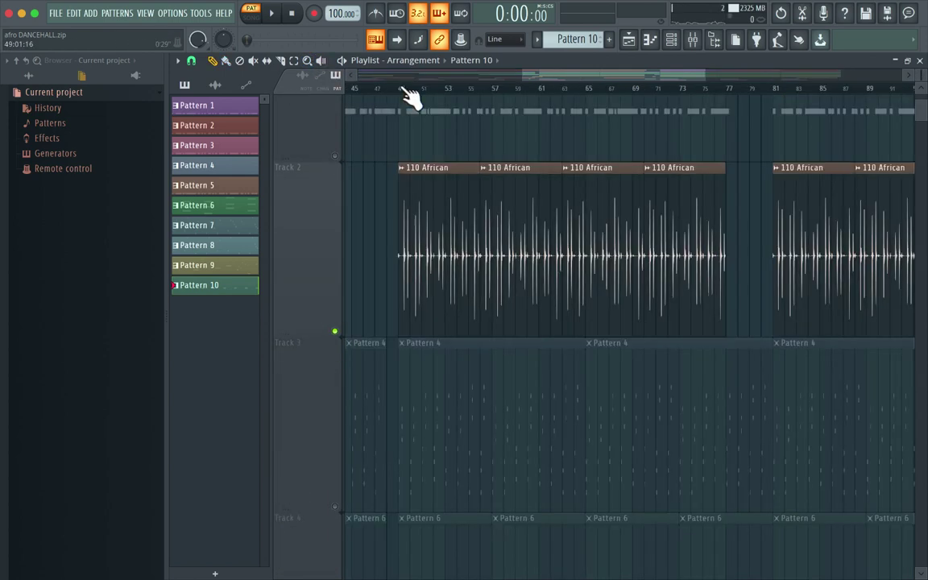
{"action": "left_click", "coordinate": [399, 87]}
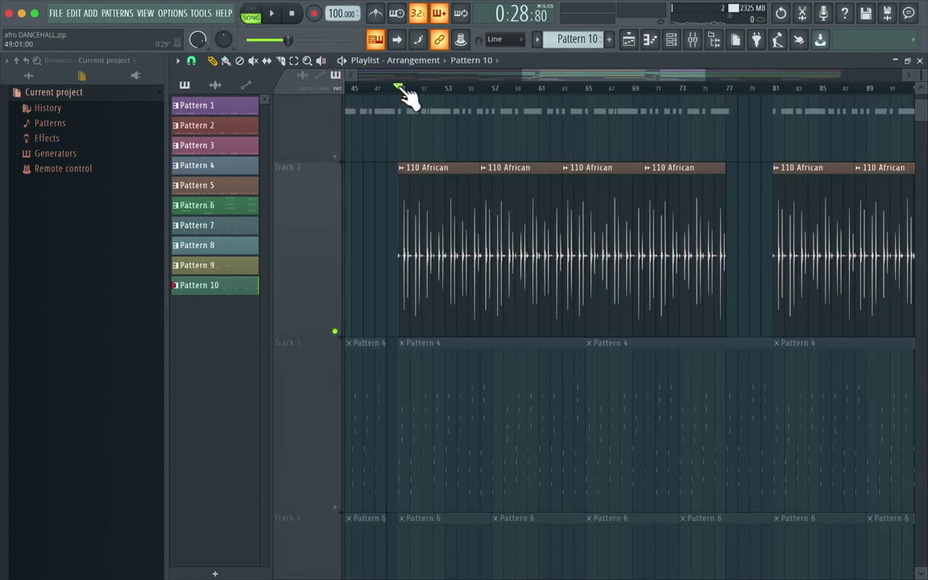
{"action": "key", "text": "space"}
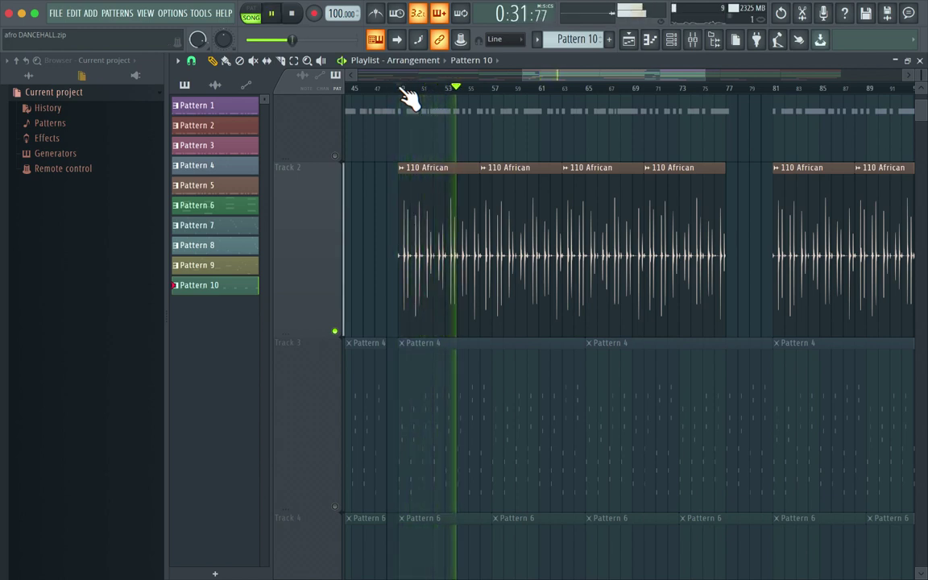
{"action": "key", "text": "space"}
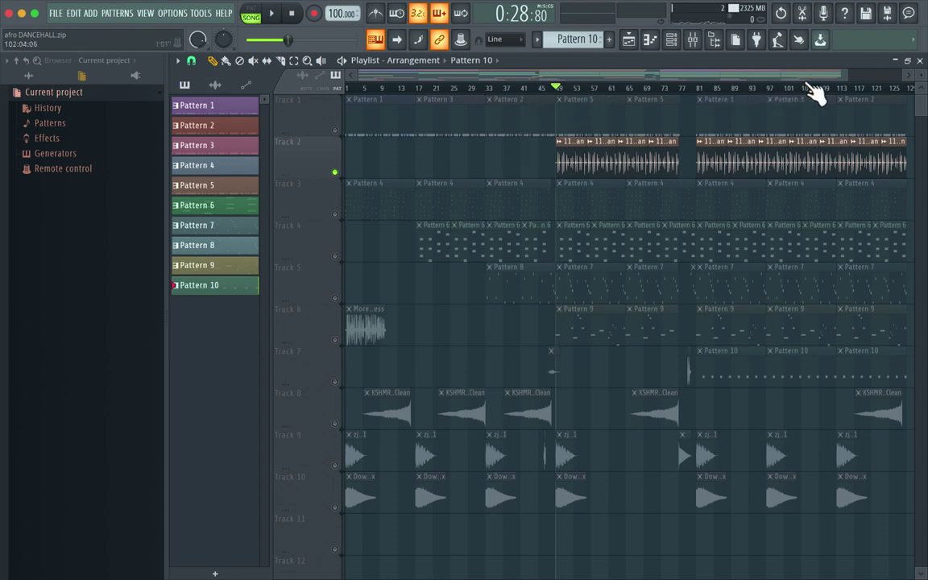
{"action": "right_click", "coordinate": [335, 171]}
Solo Track 8 with the playhead near bar 37 and inspect the Kickstart plugin on the KSHMR sweep's mixer track 24
{"action": "left_click_drag", "start_coordinate": [524, 97], "coordinate": [514, 97]}
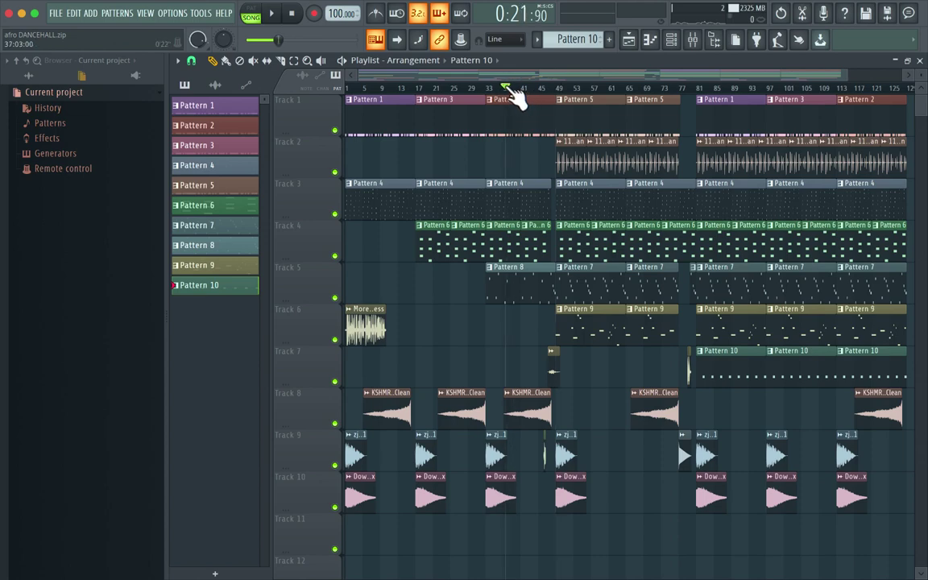
{"action": "right_click", "coordinate": [334, 423]}
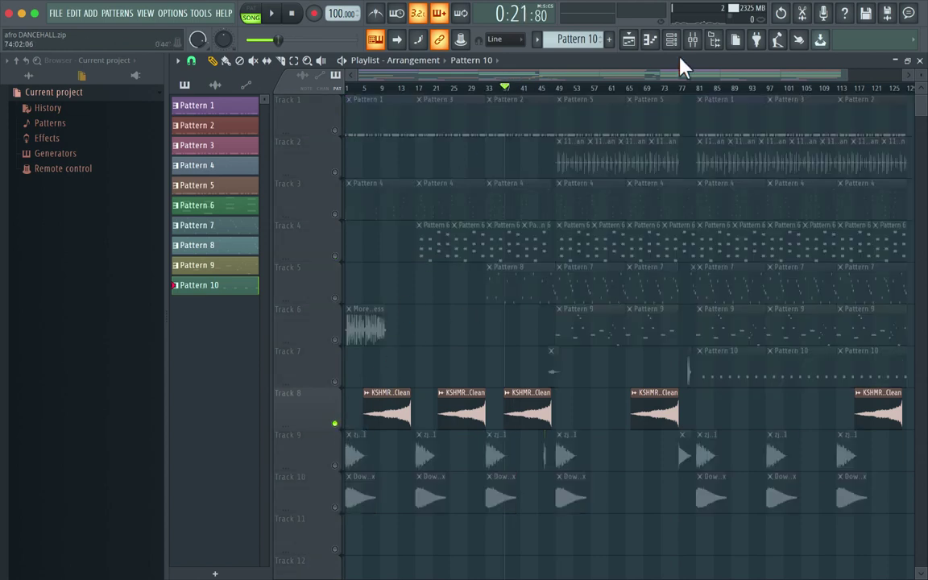
{"action": "left_click", "coordinate": [692, 39]}
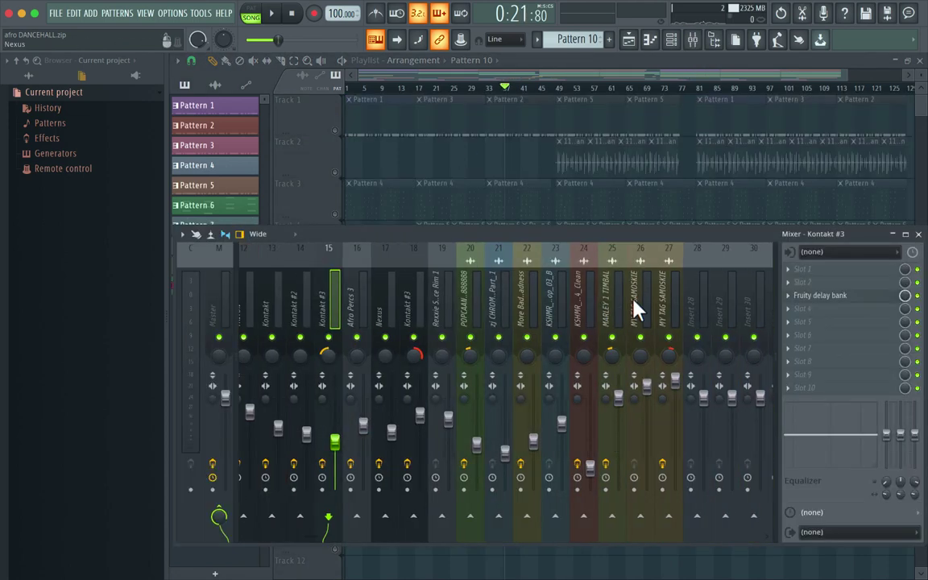
{"action": "left_click", "coordinate": [555, 321]}
{"action": "left_click", "coordinate": [582, 314]}
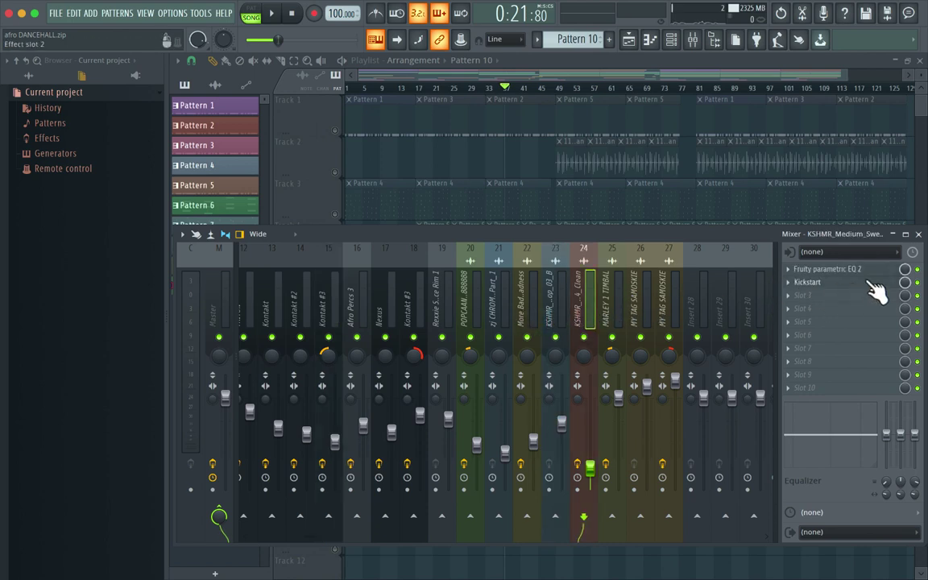
{"action": "left_click", "coordinate": [838, 285]}
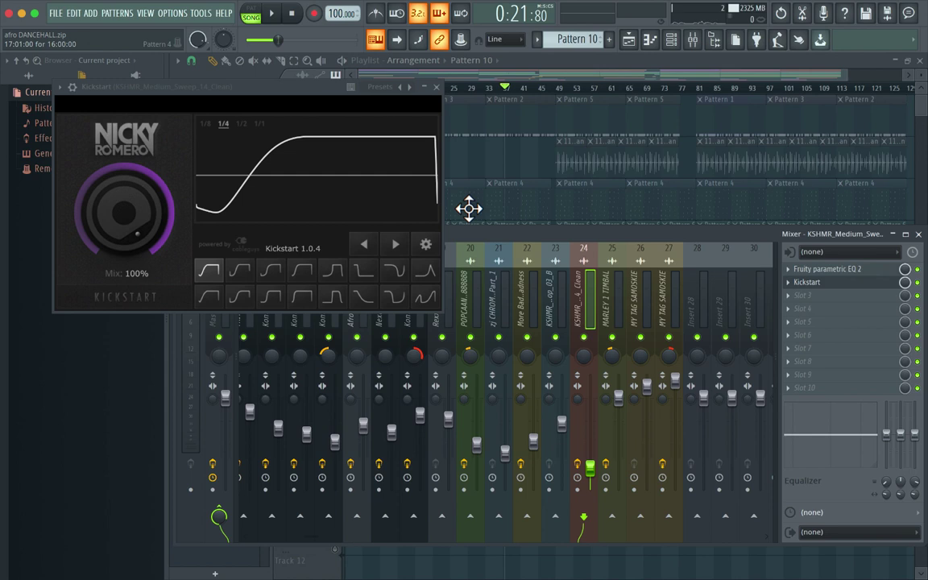
{"action": "left_click", "coordinate": [436, 88]}
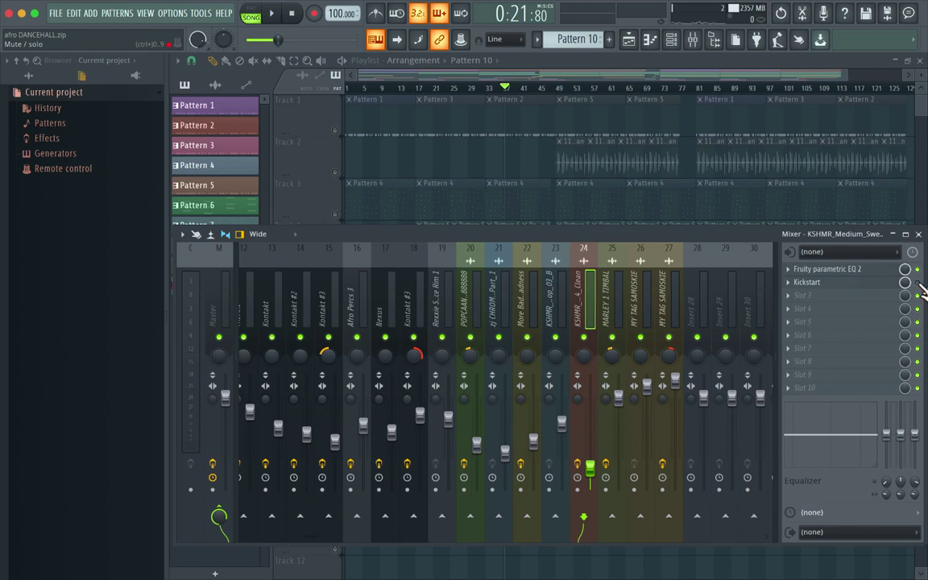
Play the soloed KSHMR sweep with Kickstart bypassed and again with it enabled to compare the sidechain effect
{"action": "key", "text": "space"}
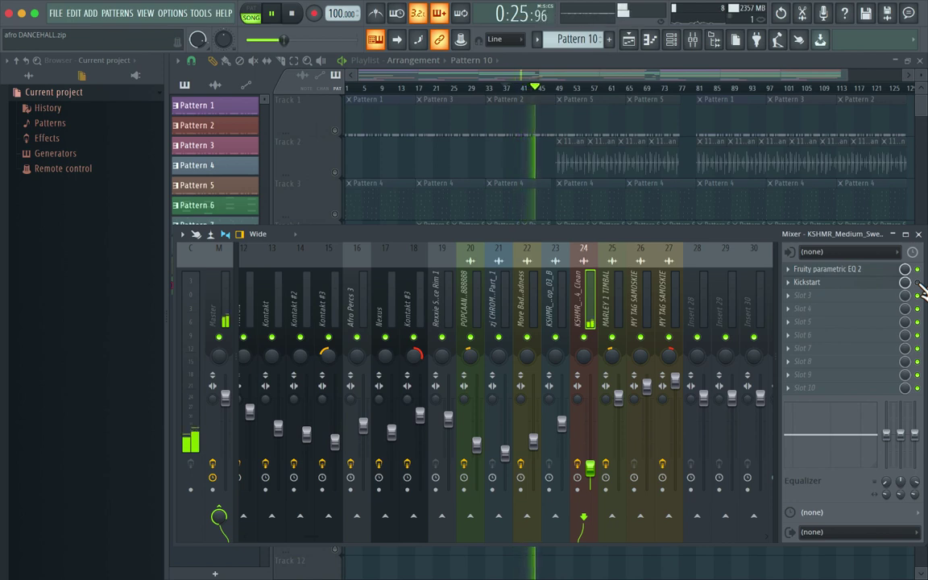
{"action": "key", "text": "space"}
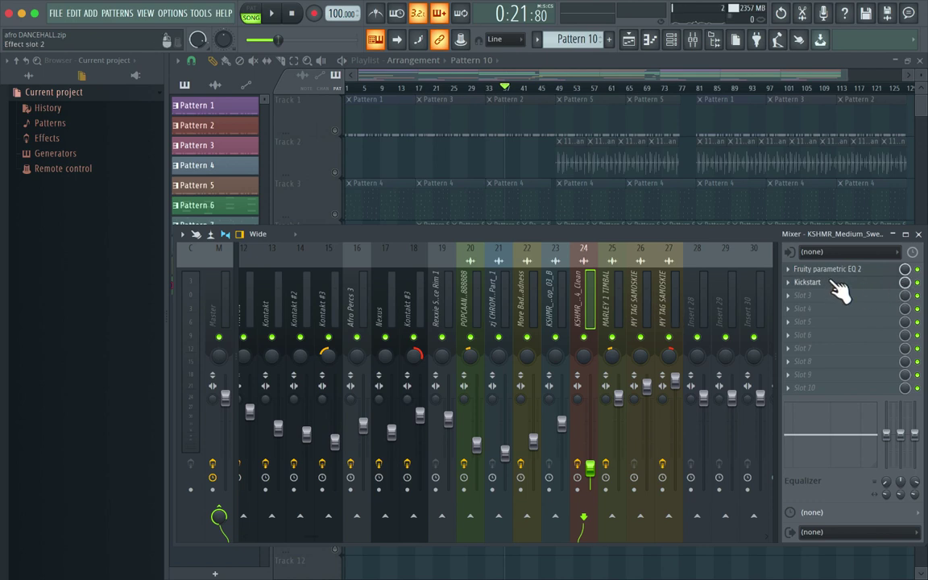
{"action": "key", "text": "space"}
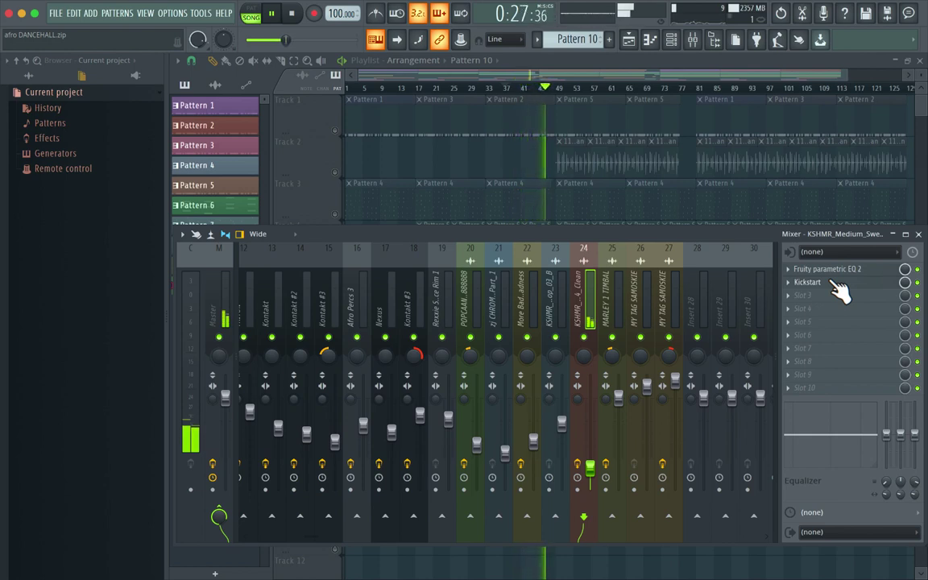
{"action": "key", "text": "space"}
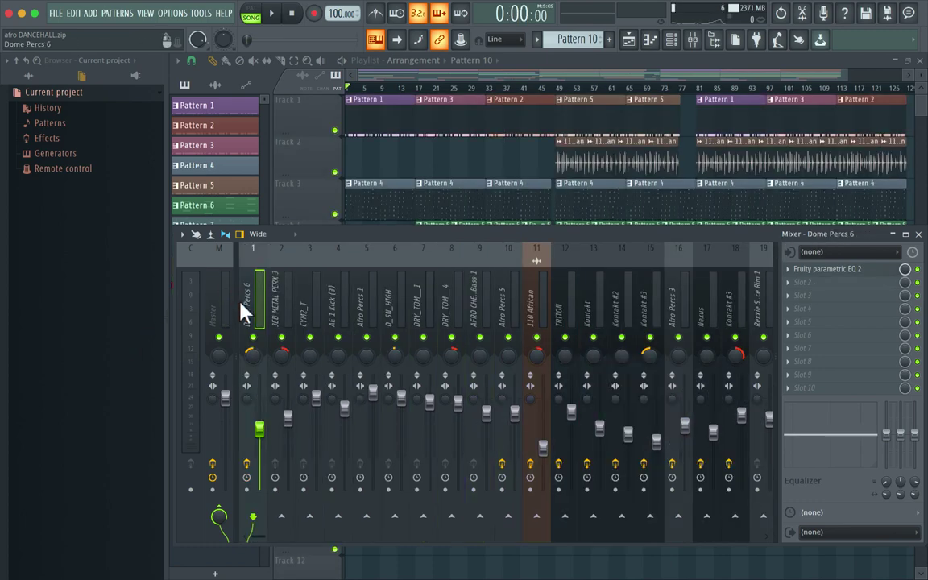
Inspect the Sausage Fattener plugin on the mixer's Master track and close its window
{"action": "left_click", "coordinate": [219, 317]}
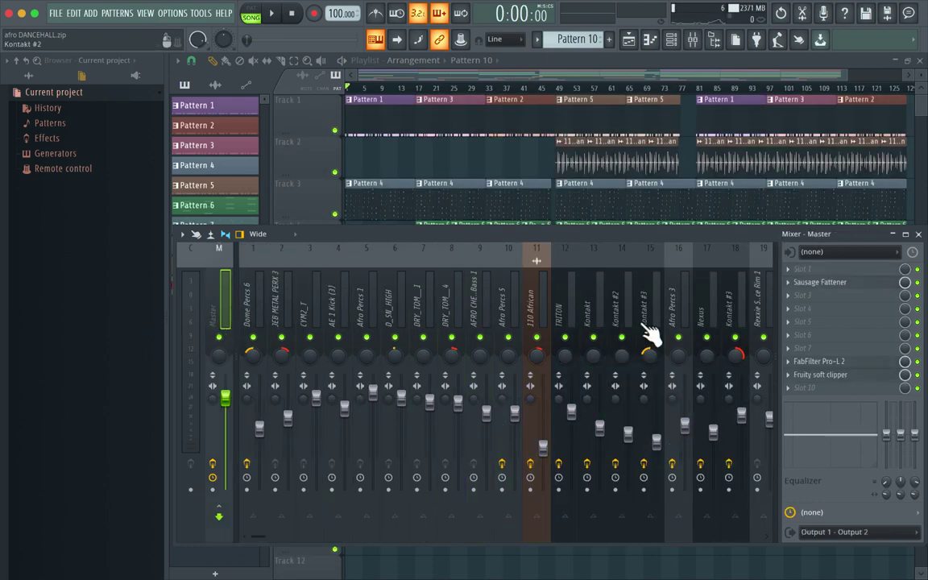
{"action": "left_click", "coordinate": [822, 282]}
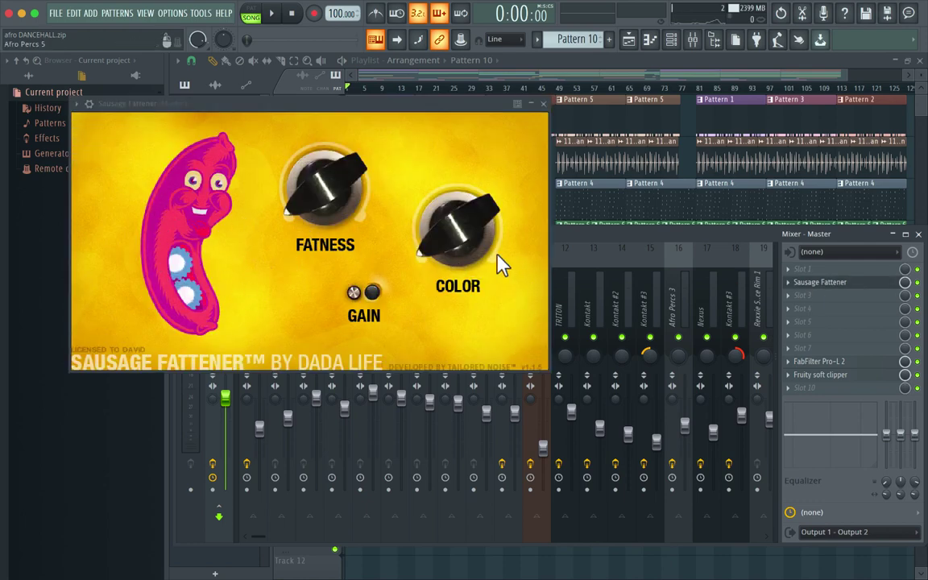
{"action": "left_click", "coordinate": [542, 104]}
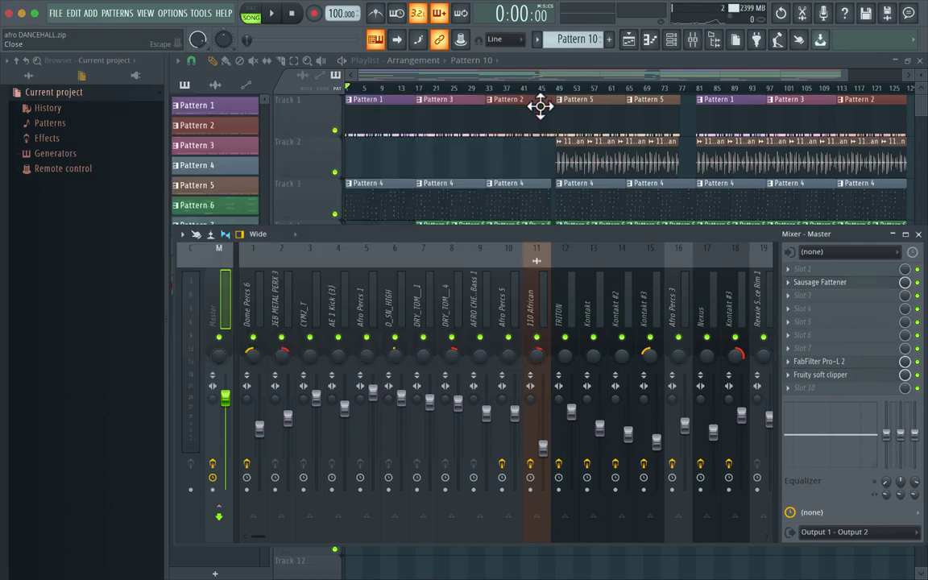
View the Master track's FabFilter Pro-L 2 and Fruity soft clipper effects, close both, and bring the full playlist back into view
{"action": "left_click", "coordinate": [822, 361]}
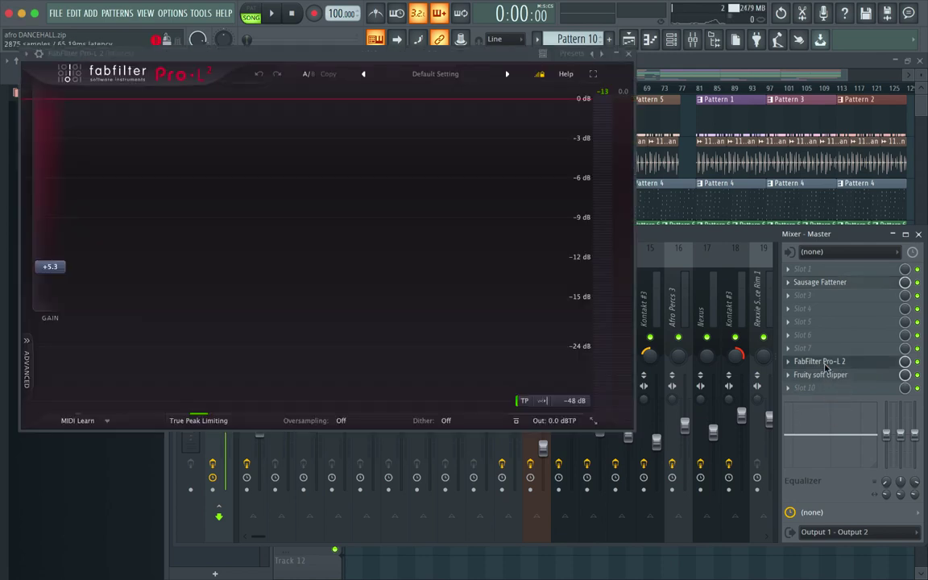
{"action": "left_click", "coordinate": [824, 367]}
{"action": "left_click", "coordinate": [826, 375]}
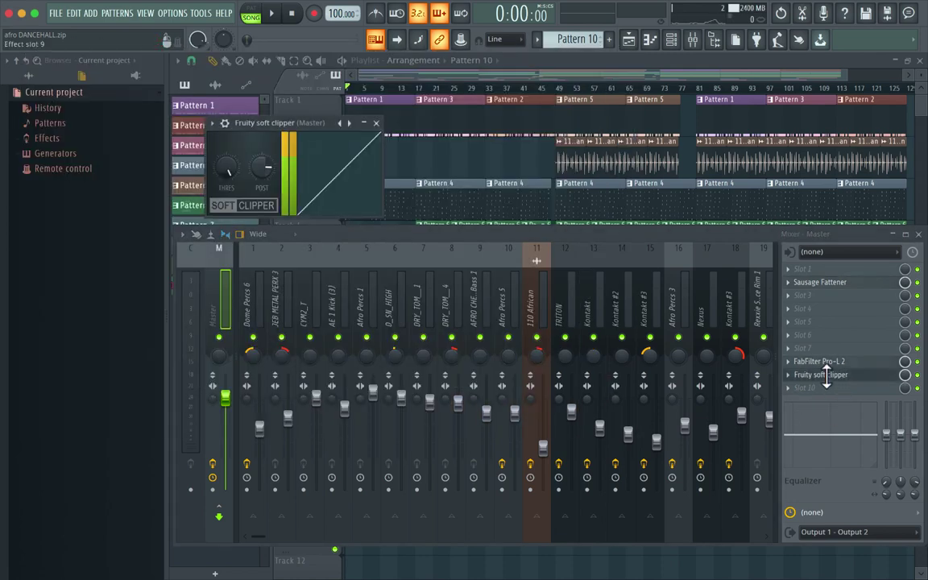
{"action": "left_click", "coordinate": [824, 374]}
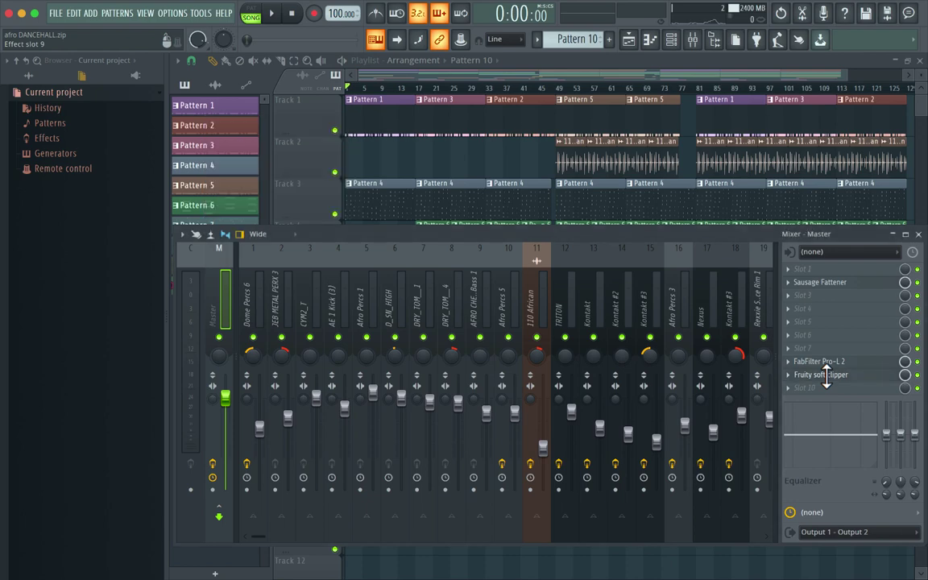
{"action": "left_click", "coordinate": [377, 82]}
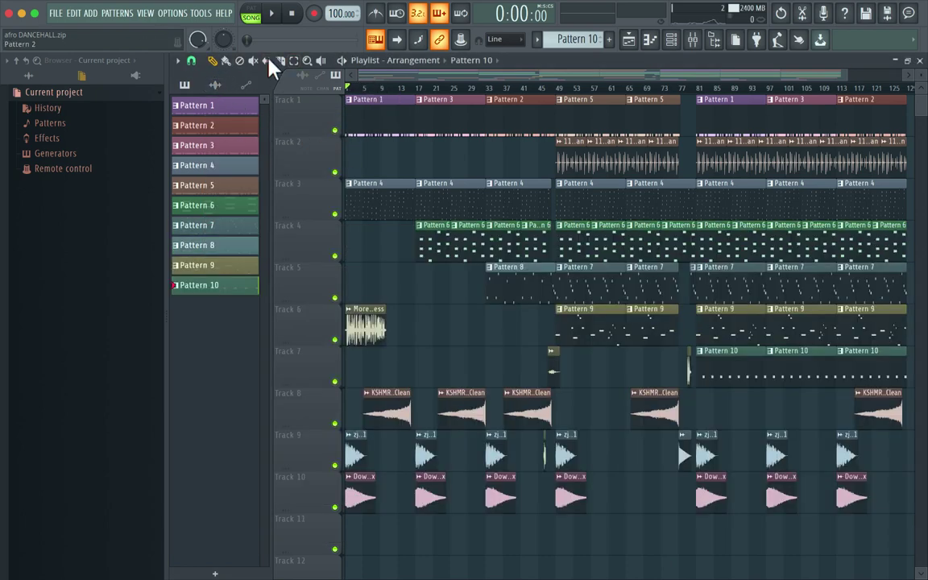